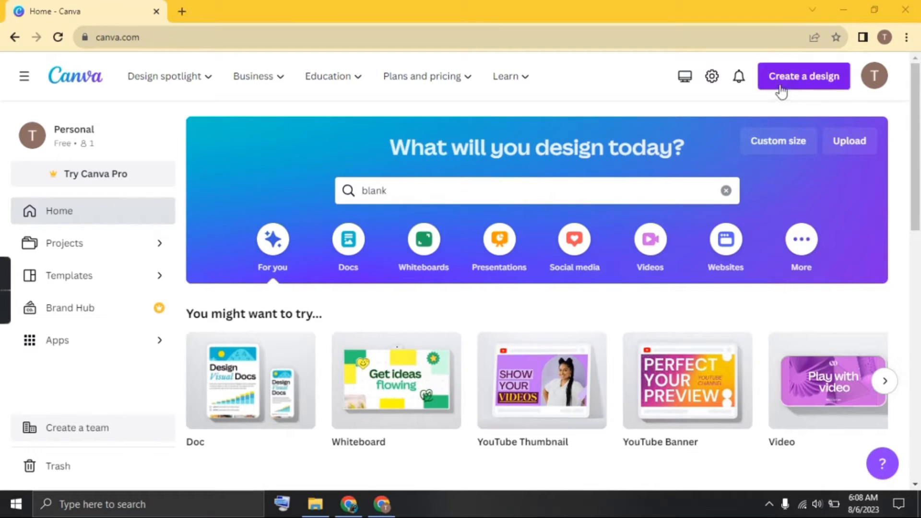
Create a new blank design from the Flyer (A4 21 × 29.7 cm) preset.
click(791, 82)
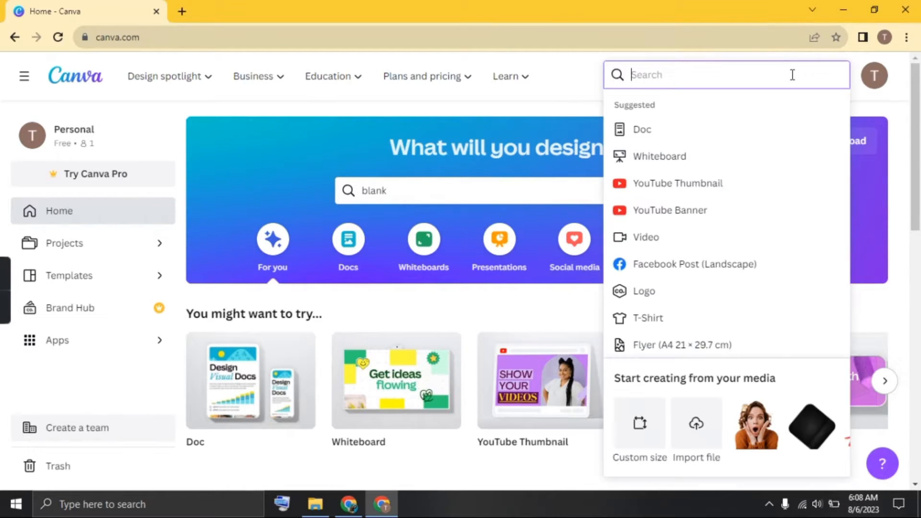
click(724, 346)
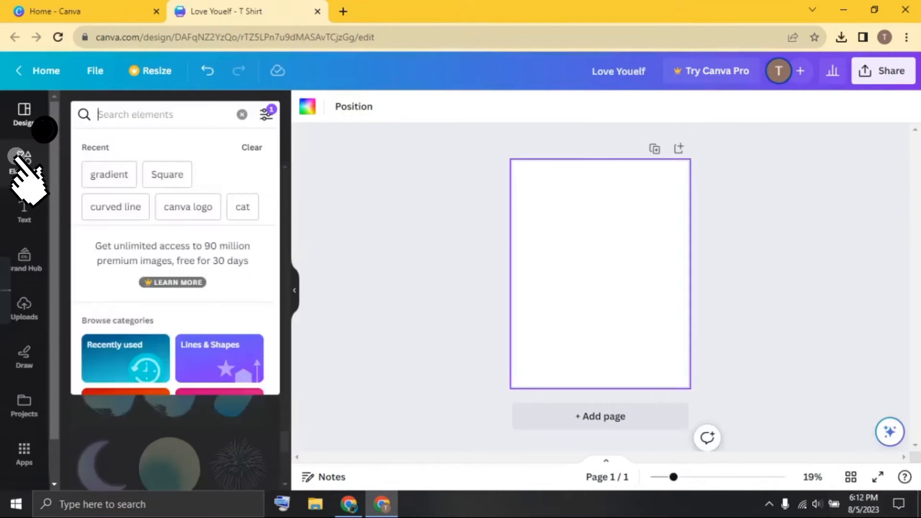
Search the elements for "square" frames and add a rounded square frame to the page.
text(s)
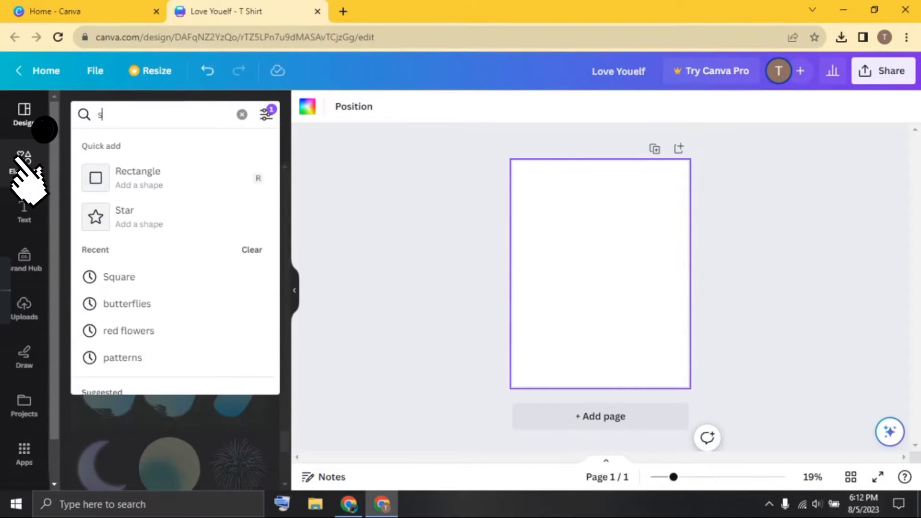
text(quare)
key(Return)
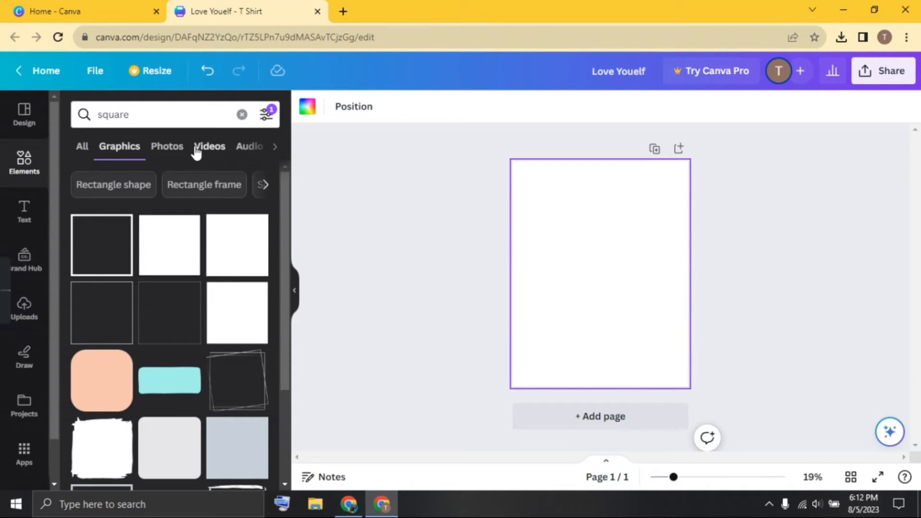
scroll(199, 152, right, 3)
click(216, 146)
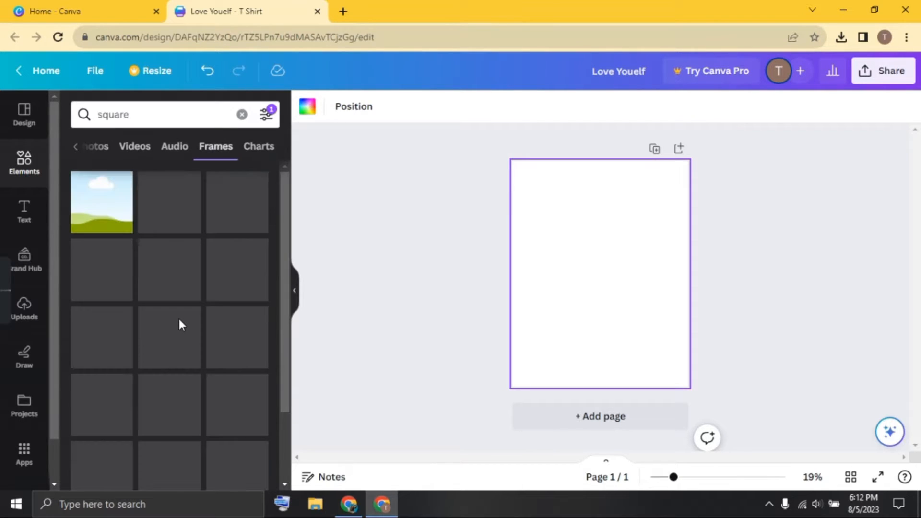
click(178, 318)
Rotate the rounded square frame into a tilted diamond, resize it to nearly the page width and centre it on the page.
drag(601, 351, 660, 321)
drag(608, 337, 614, 385)
drag(594, 299, 593, 275)
drag(612, 359, 613, 372)
drag(611, 303, 609, 304)
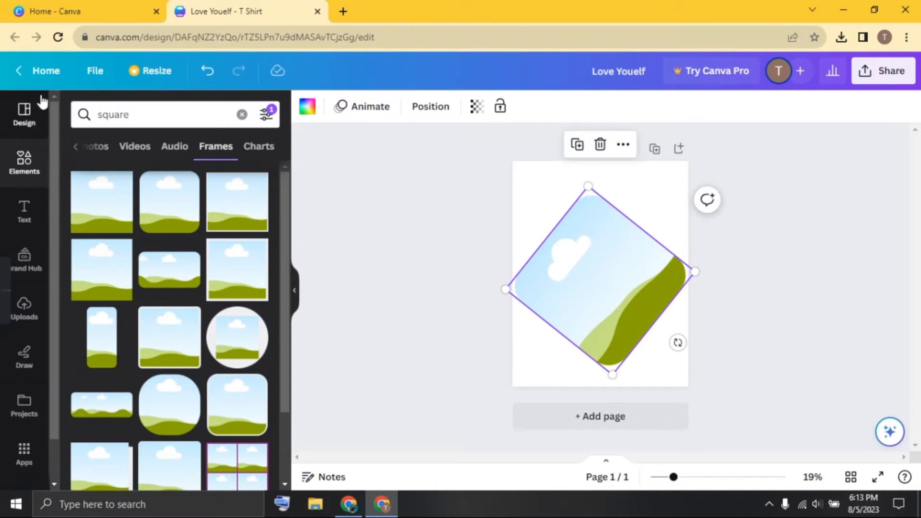
Search the photos for "gradient baby pink" and fill the diamond frame with the soft pink marbled photo.
double_click(126, 114)
key(BackSpace)
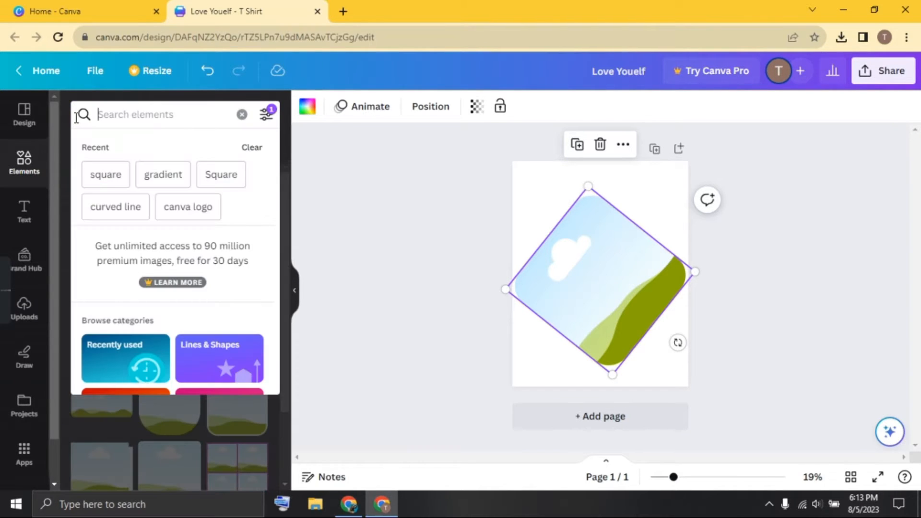
text(gradient)
key(Return)
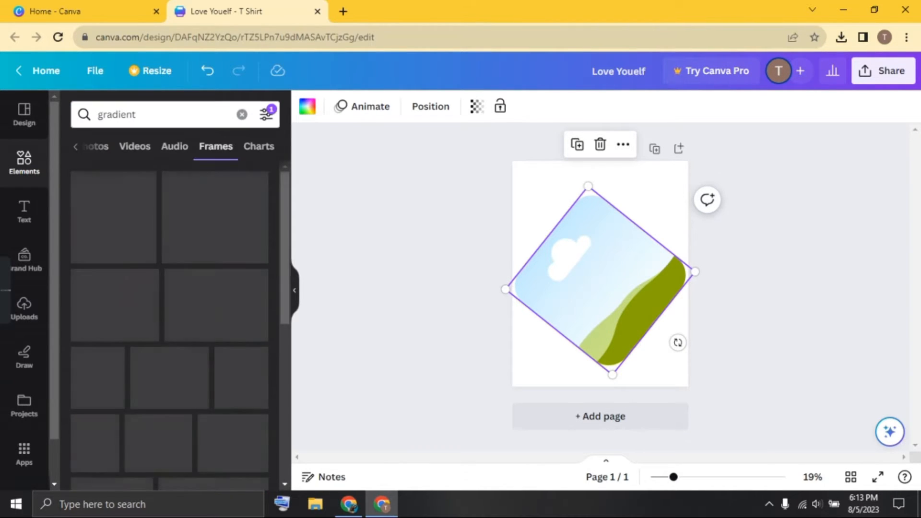
click(184, 116)
text(baby pink)
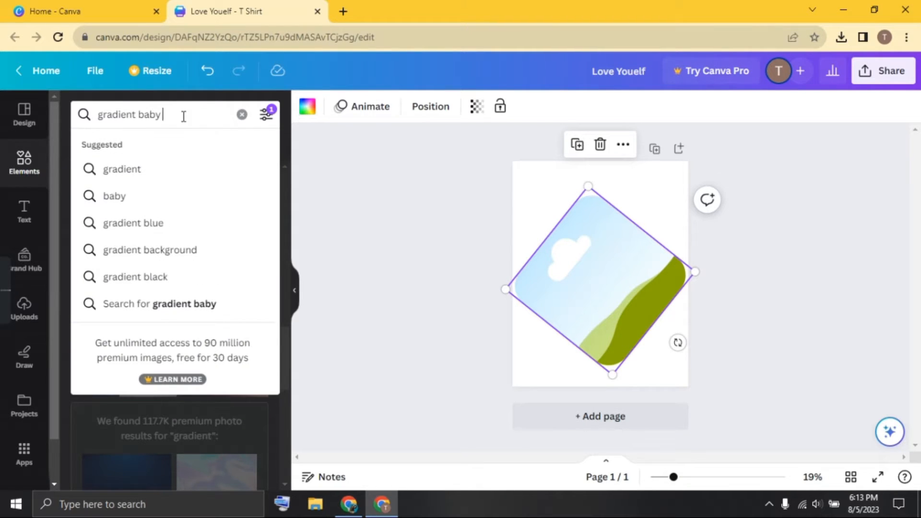
key(Return)
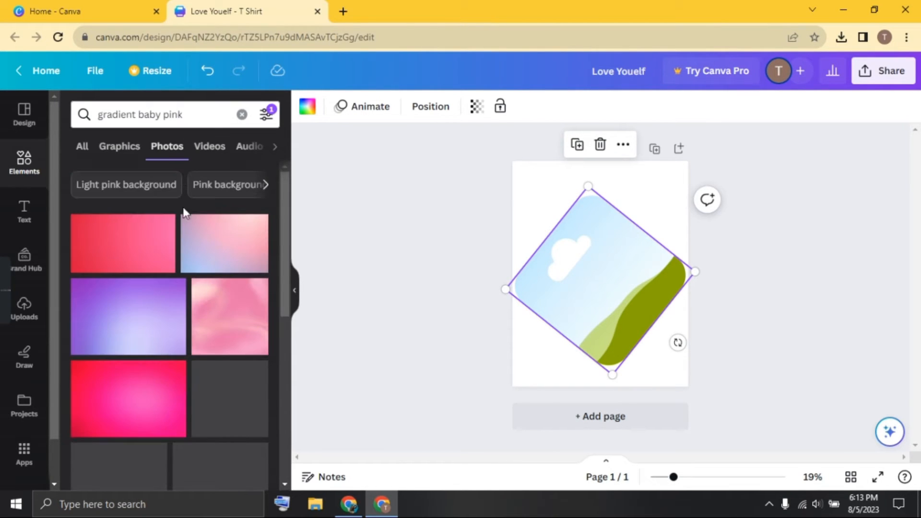
scroll(201, 321, down, 3)
scroll(205, 329, down, 1)
scroll(205, 308, up, 3)
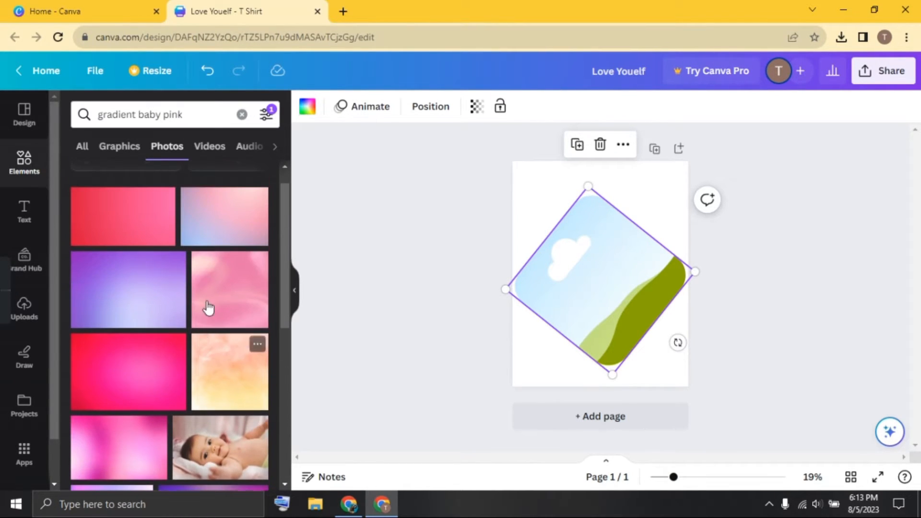
click(218, 286)
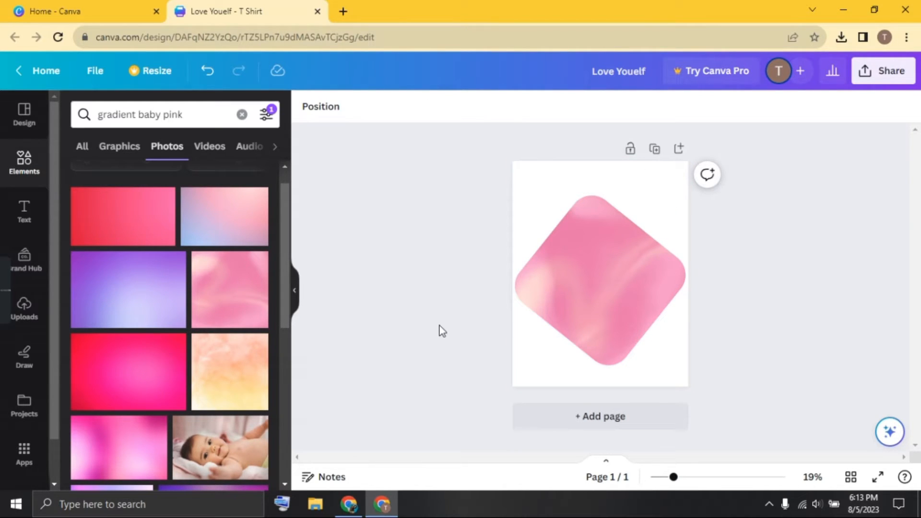
Try the lightest pink photo colour as a solid fill for the diamond frame, and undo it.
click(586, 281)
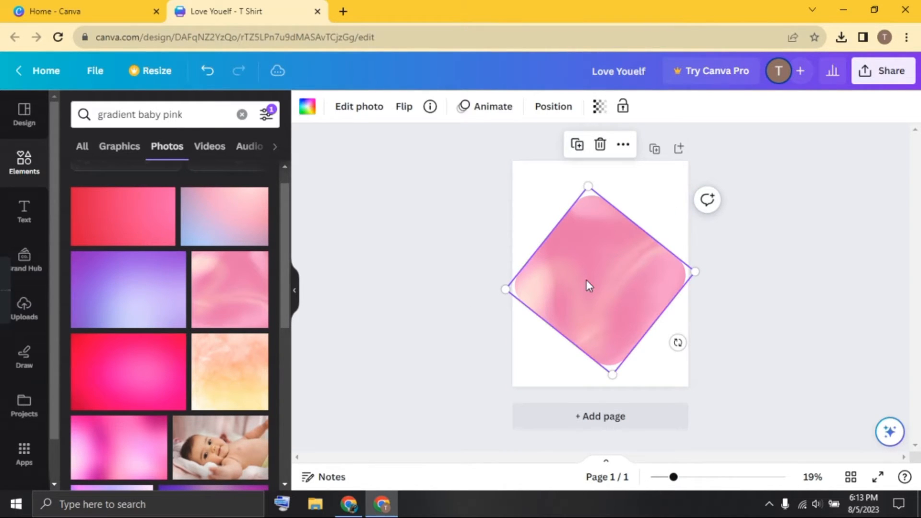
click(307, 110)
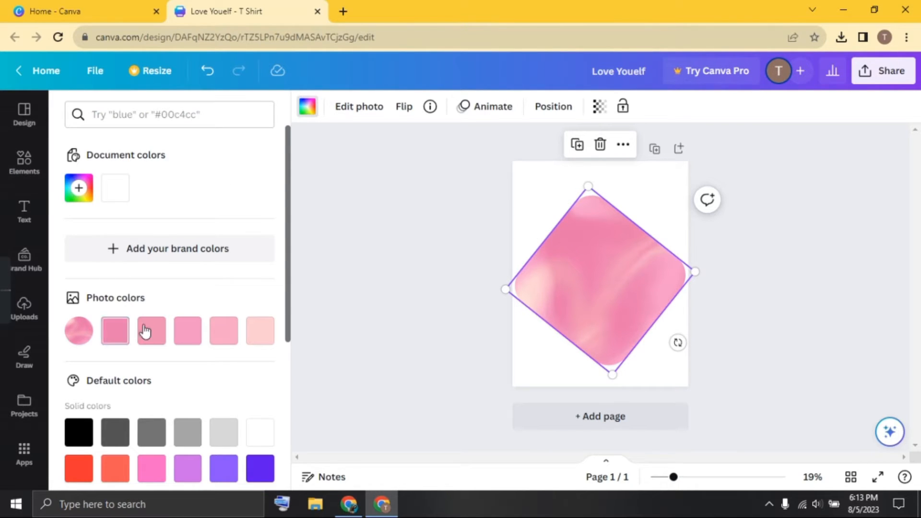
click(271, 330)
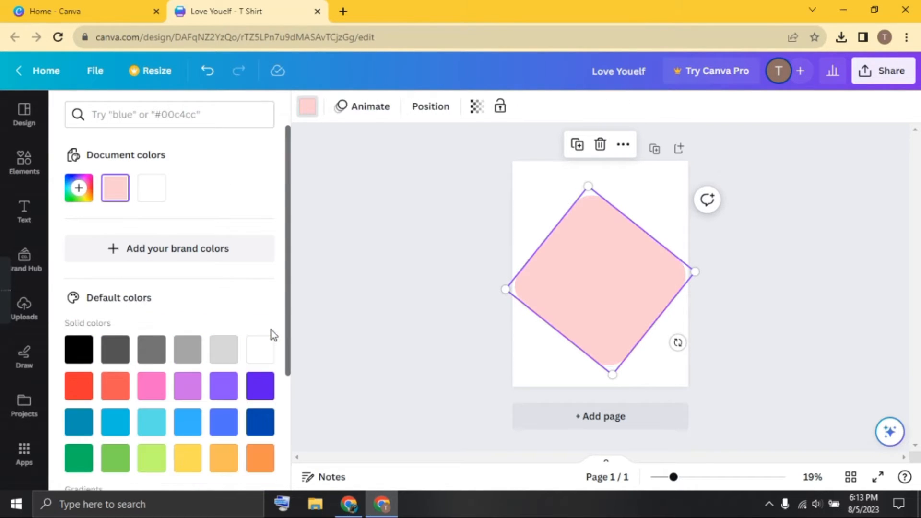
key(ctrl+z)
click(389, 329)
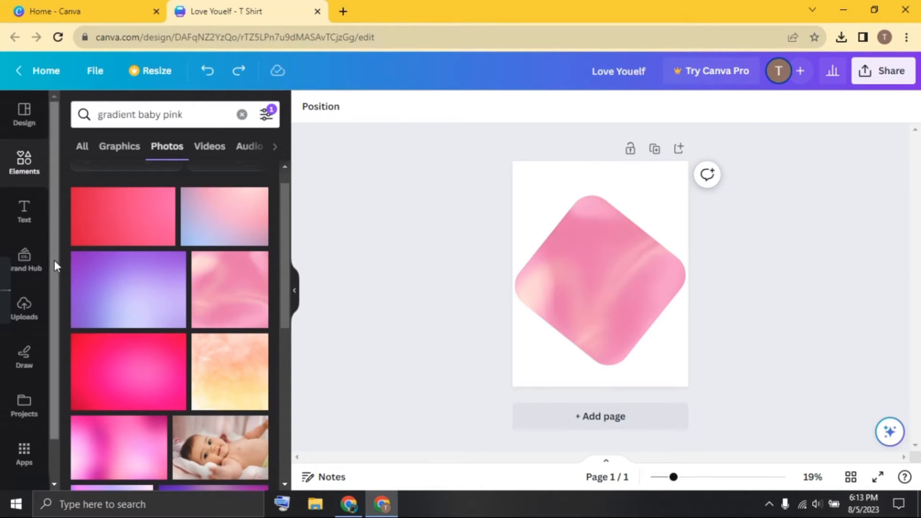
Add a heading reading "AV" over the diamond and enlarge it to a font size of about 483.
click(25, 216)
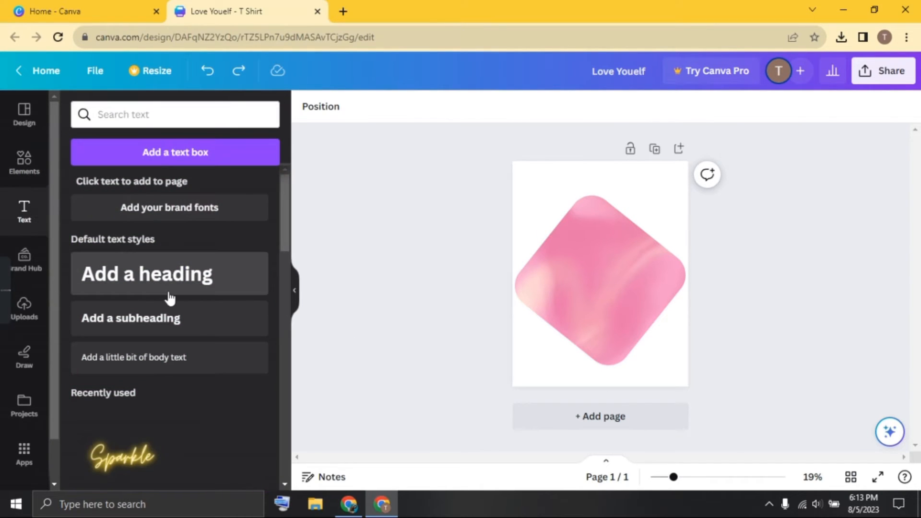
click(175, 278)
key(BackSpace)
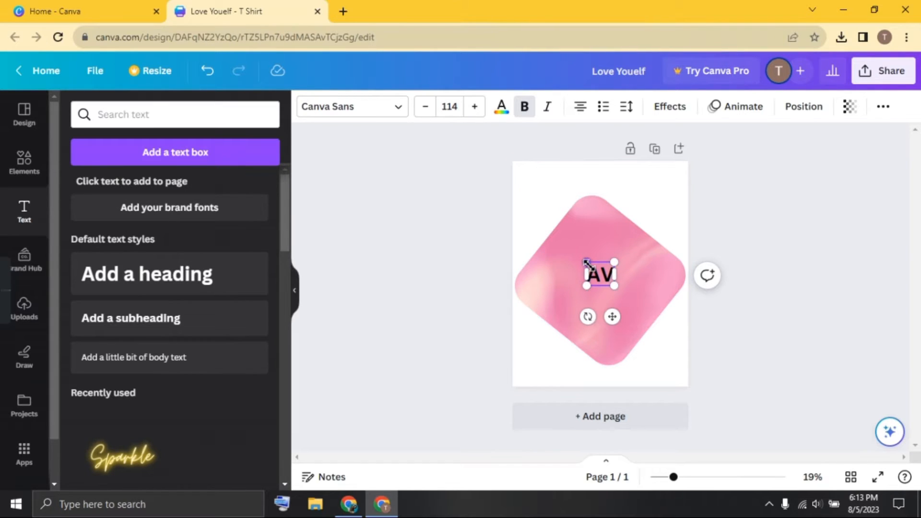
drag(586, 262, 542, 222)
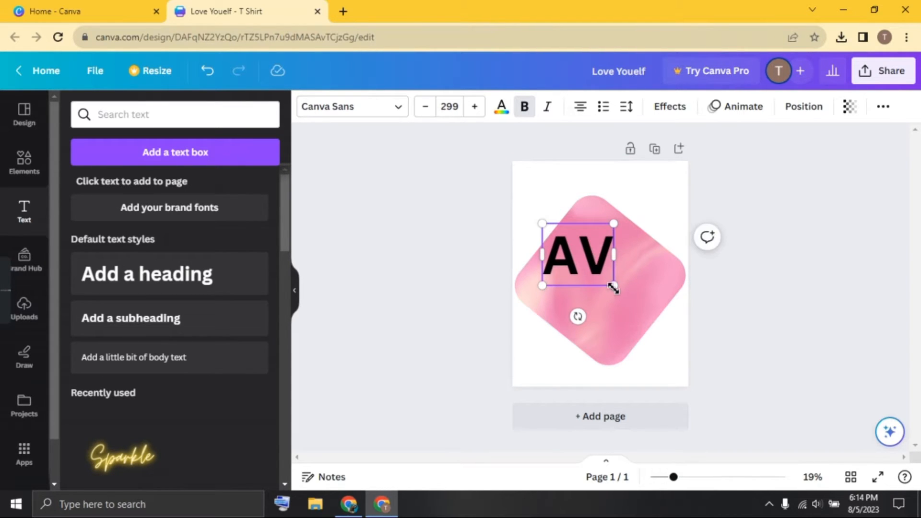
drag(615, 287, 659, 325)
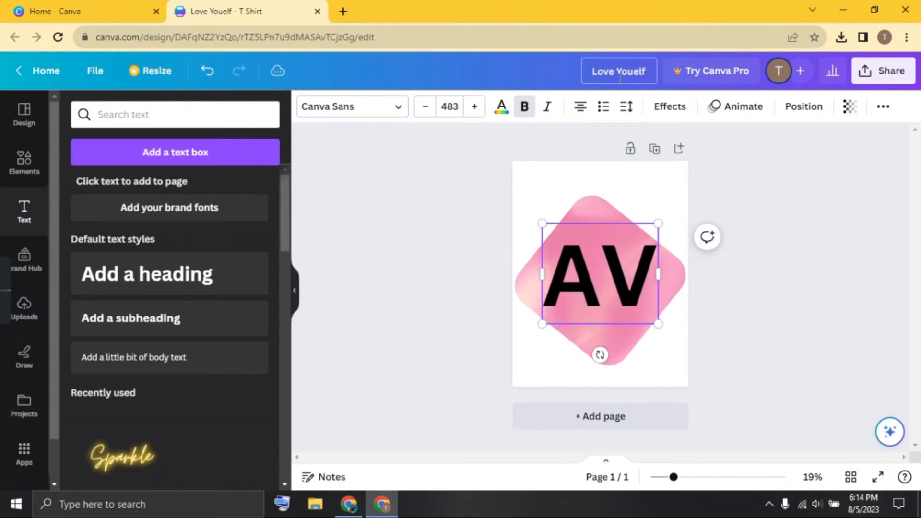
Set the AV text's letter spacing to -200 and change its font to Blanka.
click(626, 109)
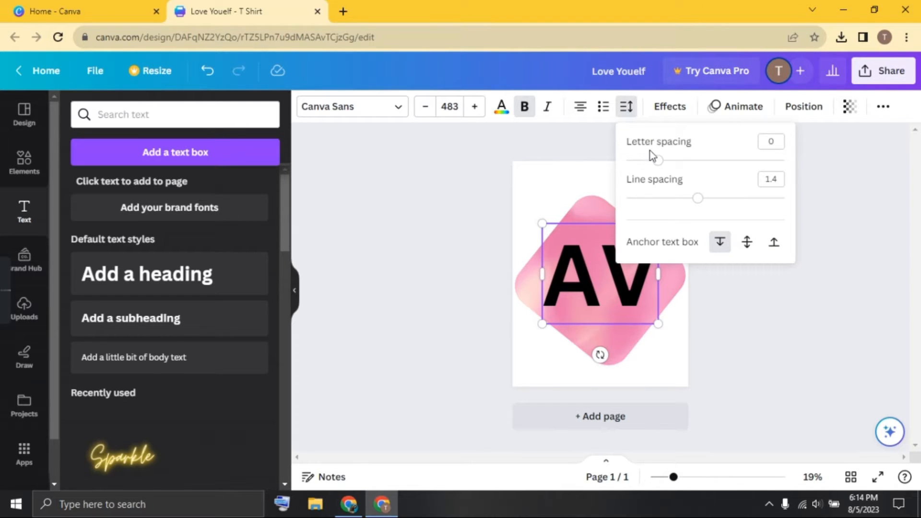
drag(656, 161, 628, 165)
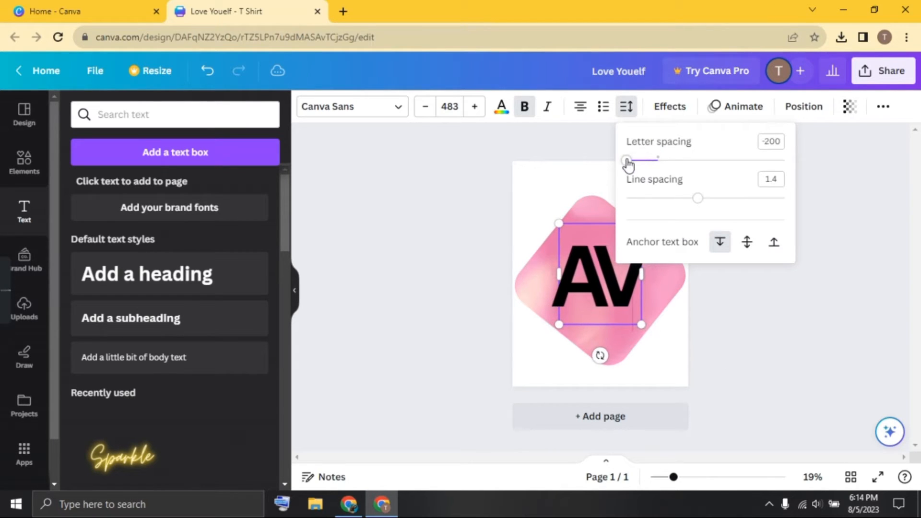
click(337, 110)
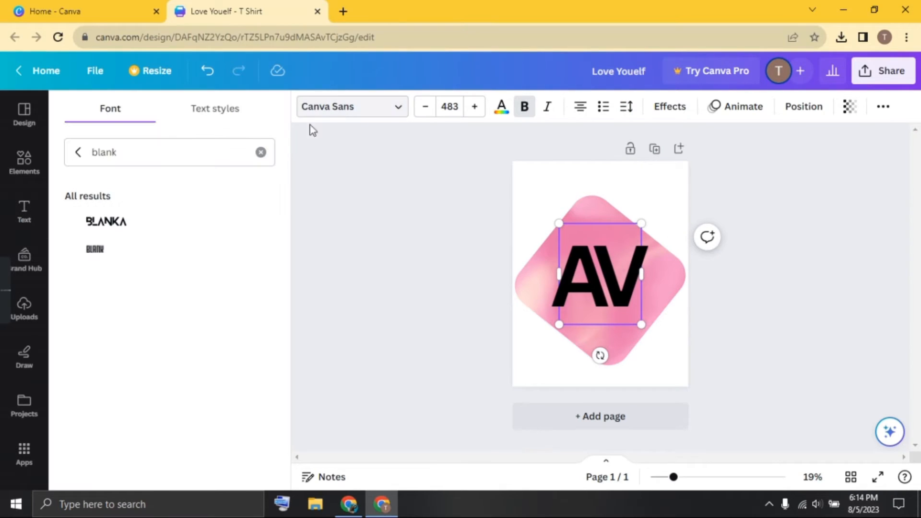
click(185, 230)
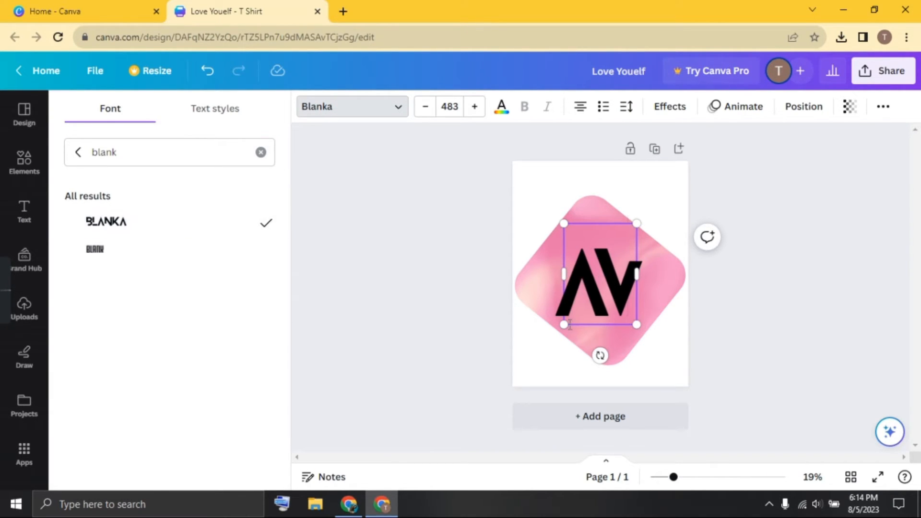
Enlarge the AV text over the diamond to a font size of about 625.
drag(564, 326, 558, 332)
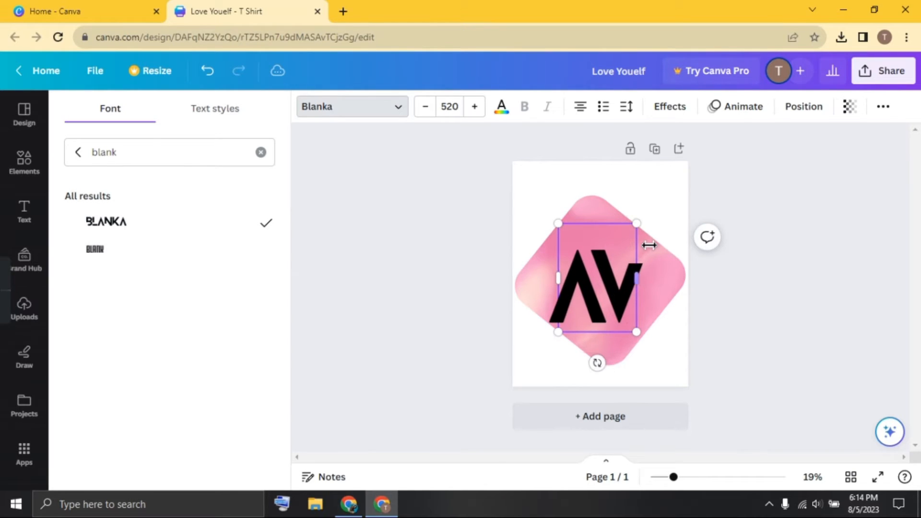
drag(642, 219, 626, 185)
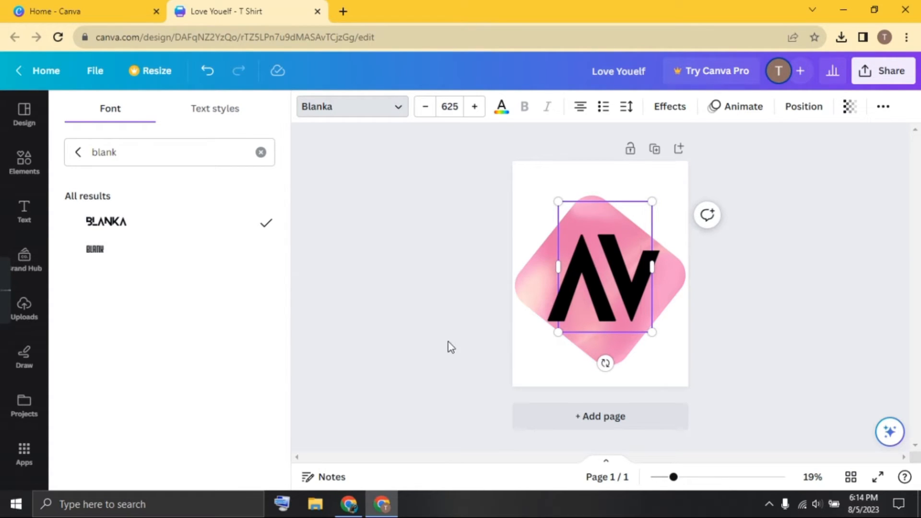
key(Escape)
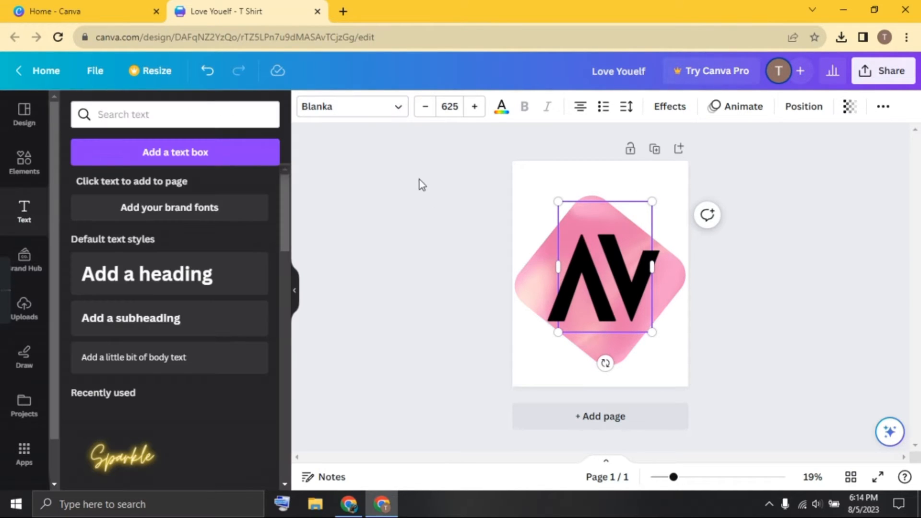
Recolour the AV text to the deep pink #D10060 and move it slightly to centre it over the diamond.
click(501, 106)
click(78, 187)
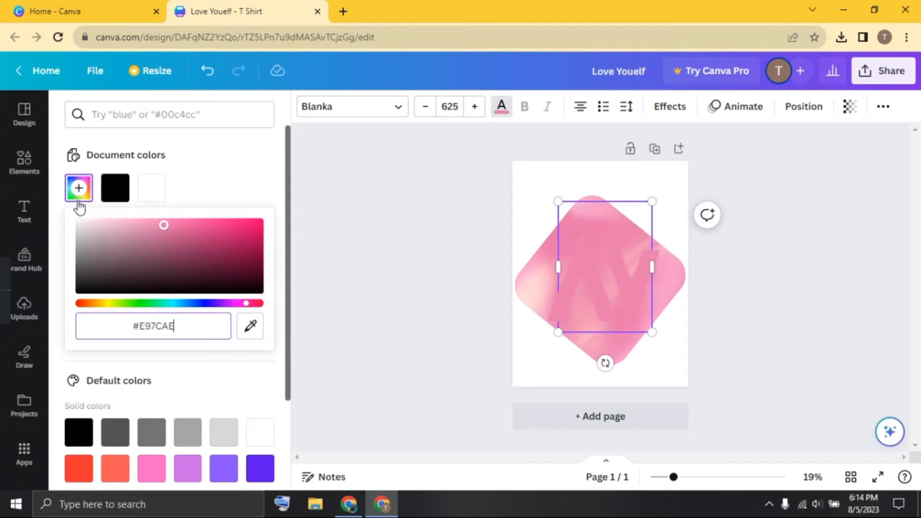
drag(164, 225, 281, 232)
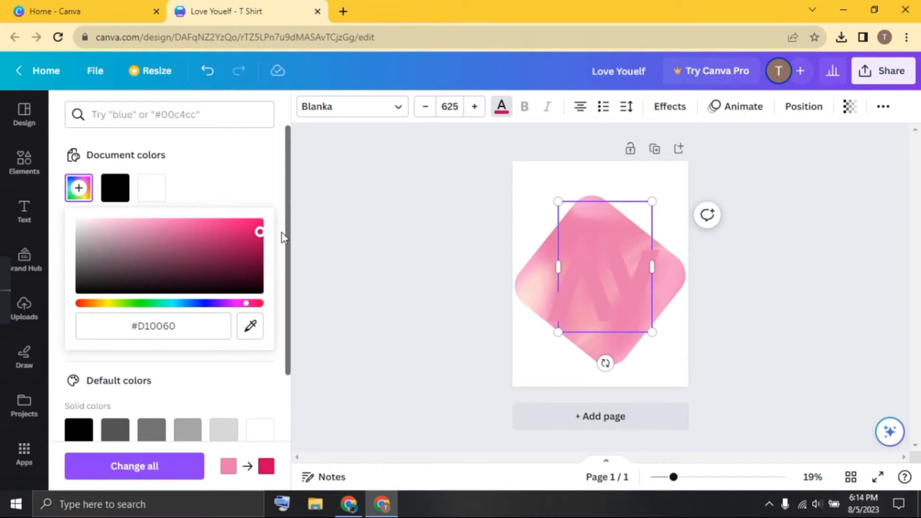
click(156, 472)
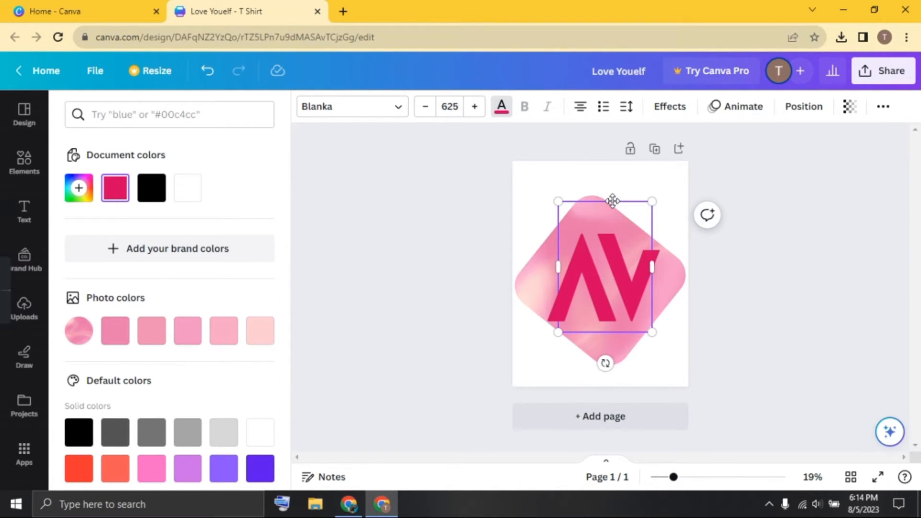
drag(612, 201, 605, 193)
click(500, 112)
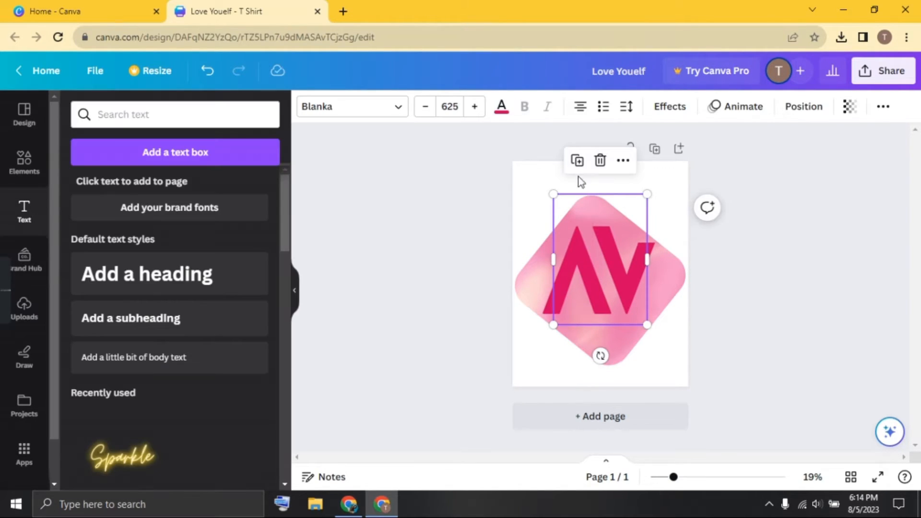
Duplicate the AV text and colour the slightly offset copy white.
click(577, 161)
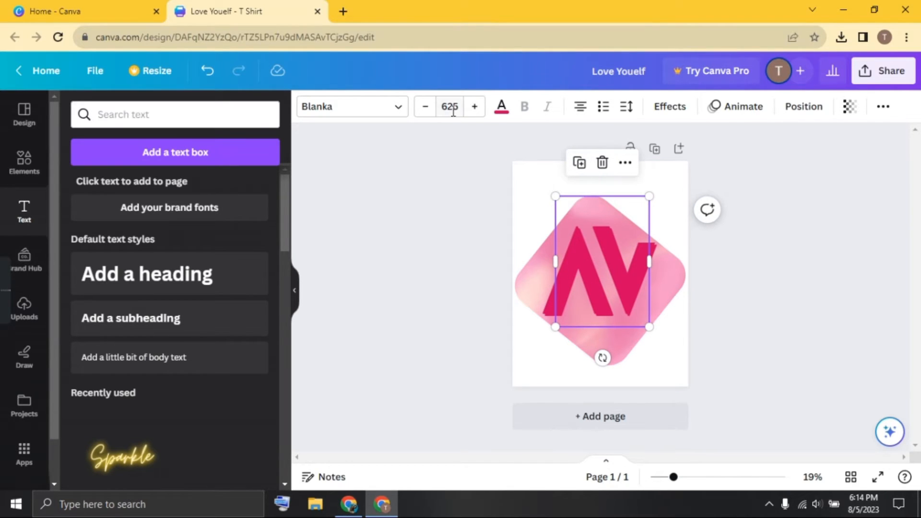
click(501, 106)
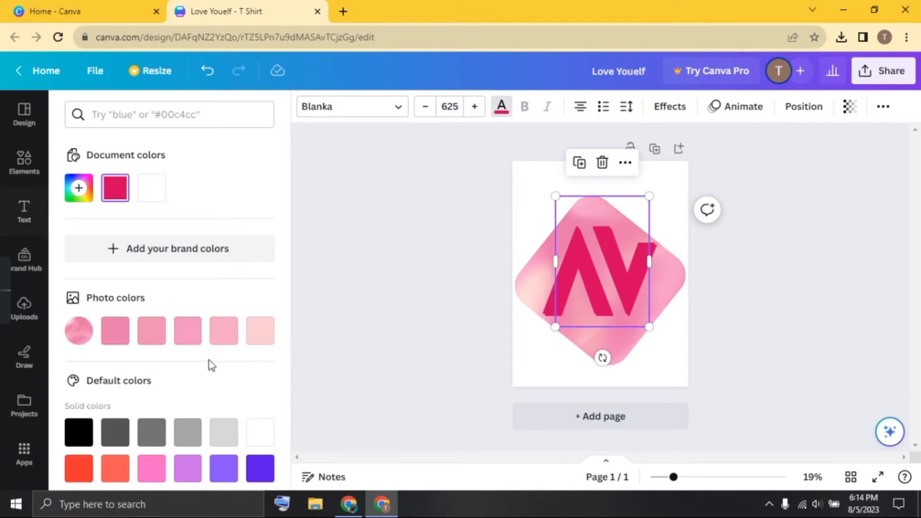
click(253, 430)
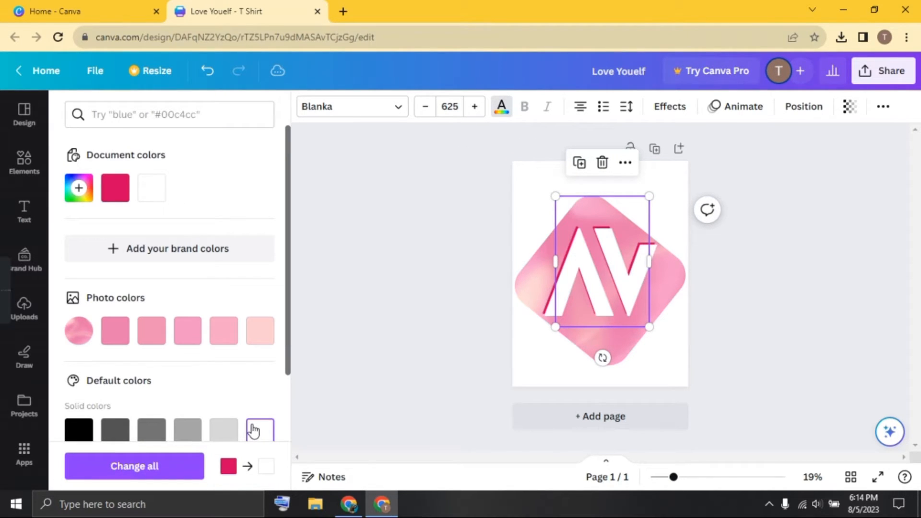
Send the white AV copy one layer backward behind the deep pink AV and shift it slightly right and up.
right_click(595, 289)
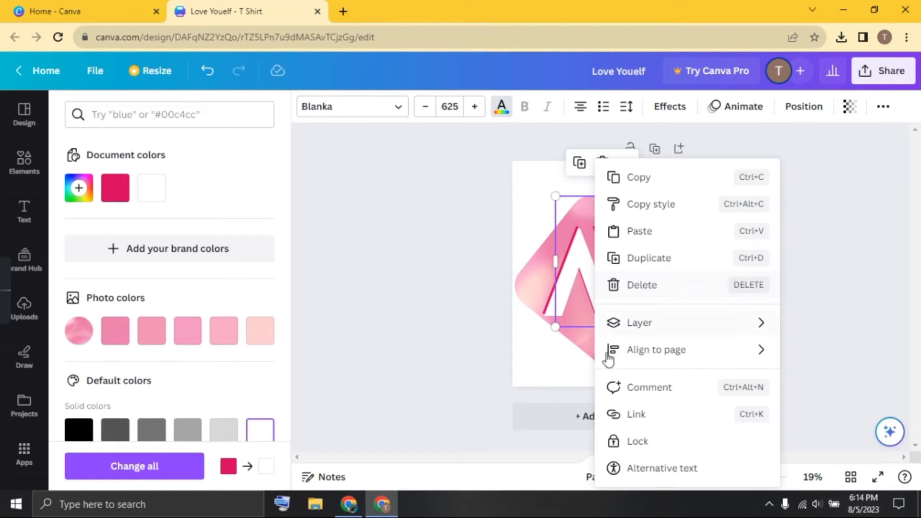
mouse_move(626, 322)
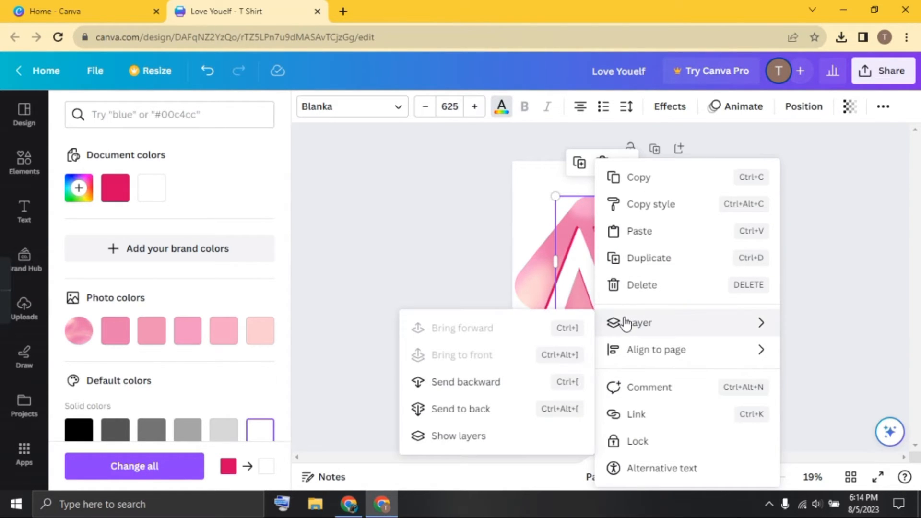
click(501, 379)
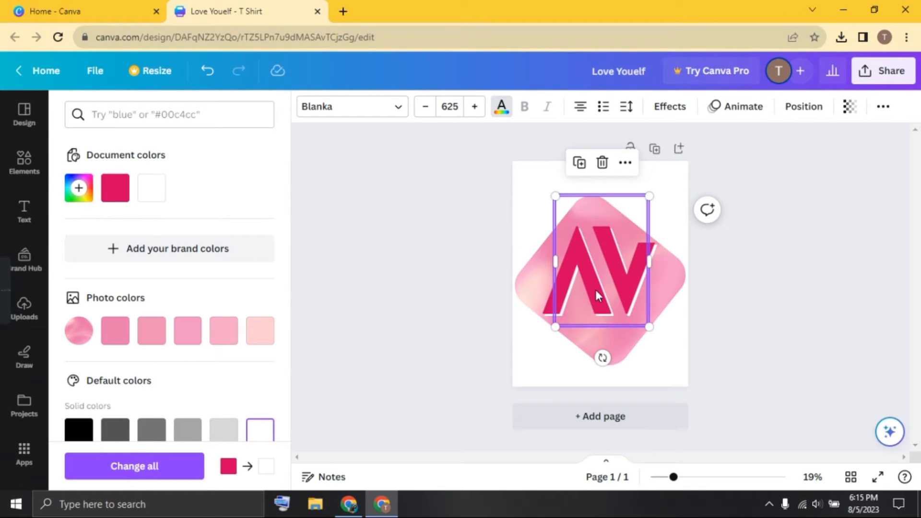
drag(596, 295, 598, 289)
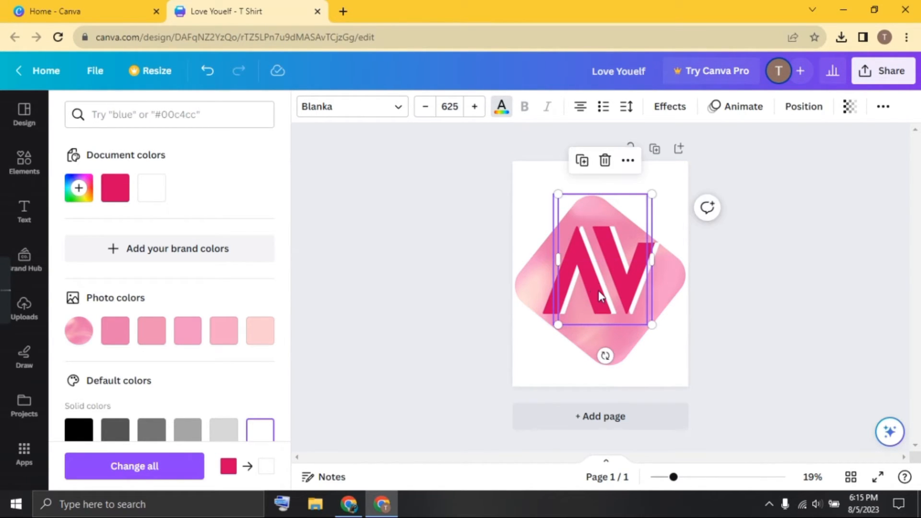
click(459, 283)
Search the graphics elements for "curved line" and add the gold tapered curved stroke to the page.
click(36, 171)
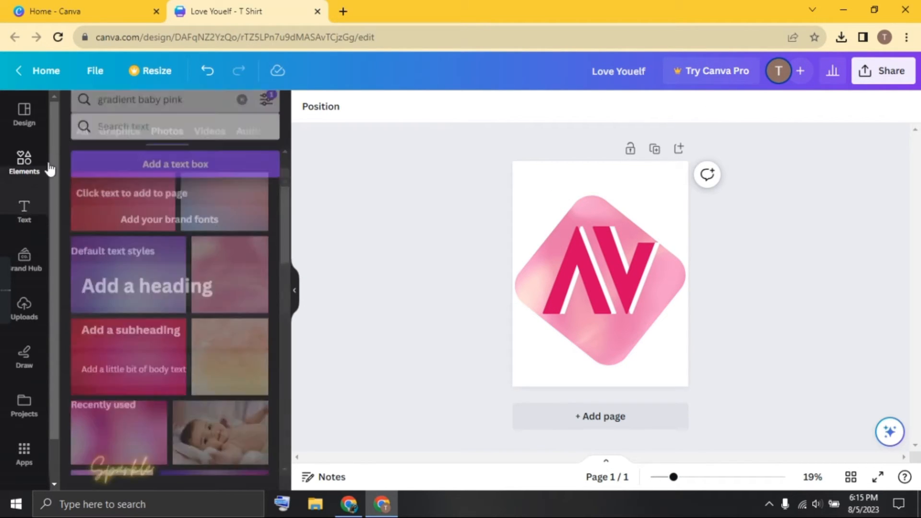
click(190, 116)
text(cu)
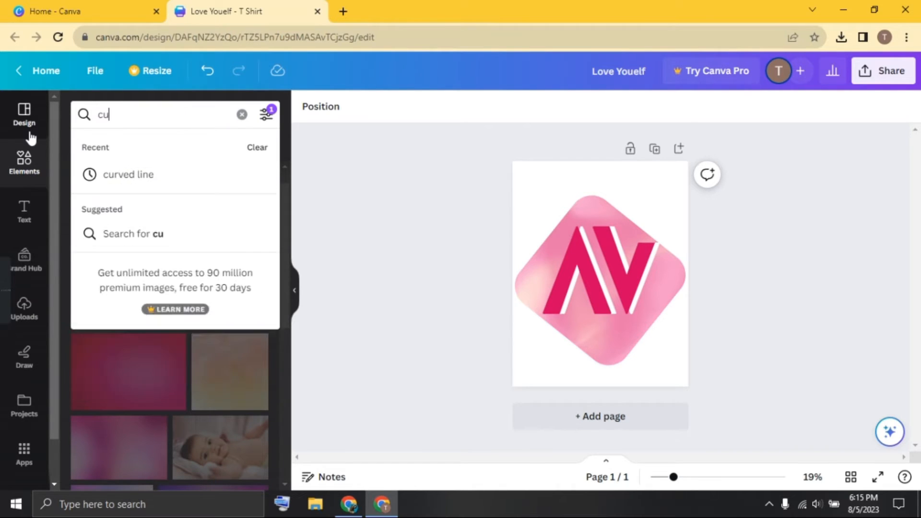
text(rved line)
key(Return)
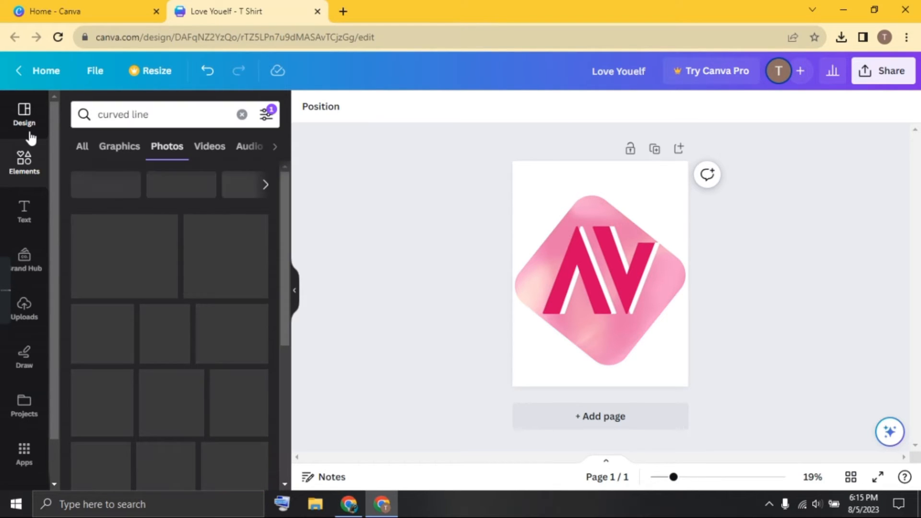
scroll(215, 384, down, 5)
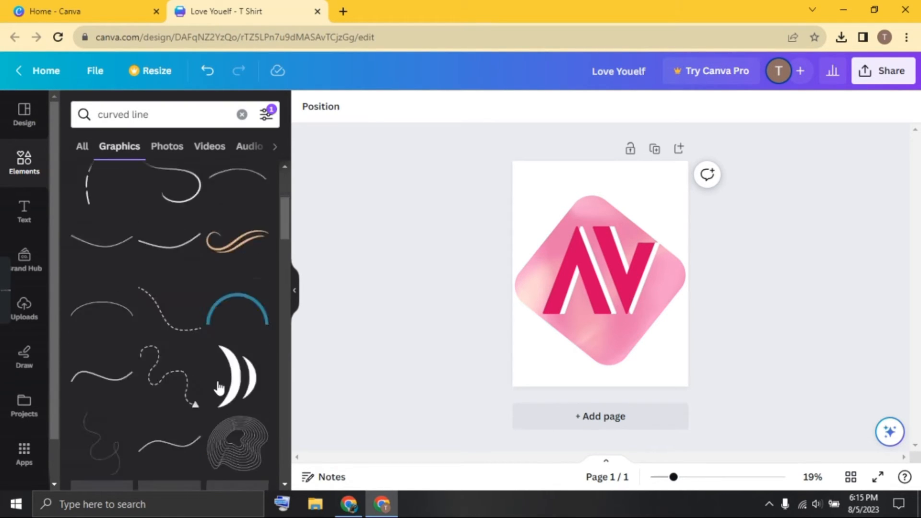
click(98, 340)
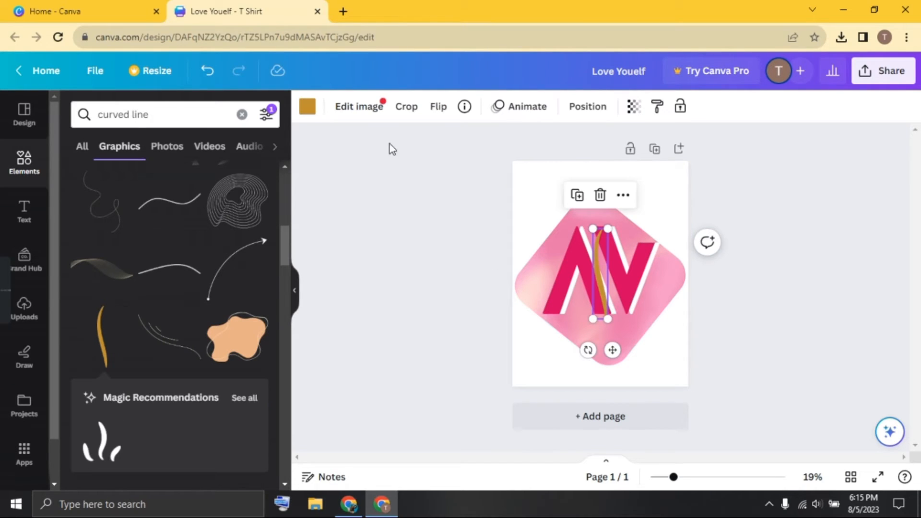
Recolour the gold curved stroke white.
click(307, 107)
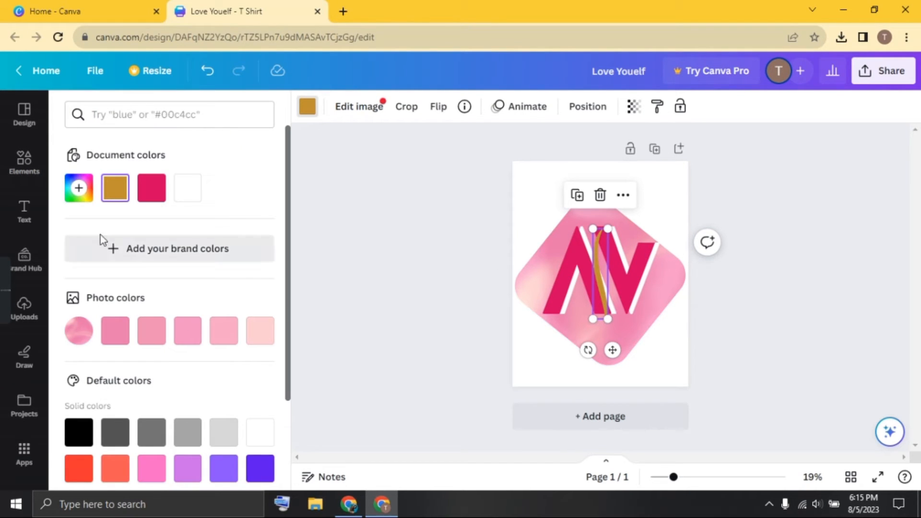
click(189, 192)
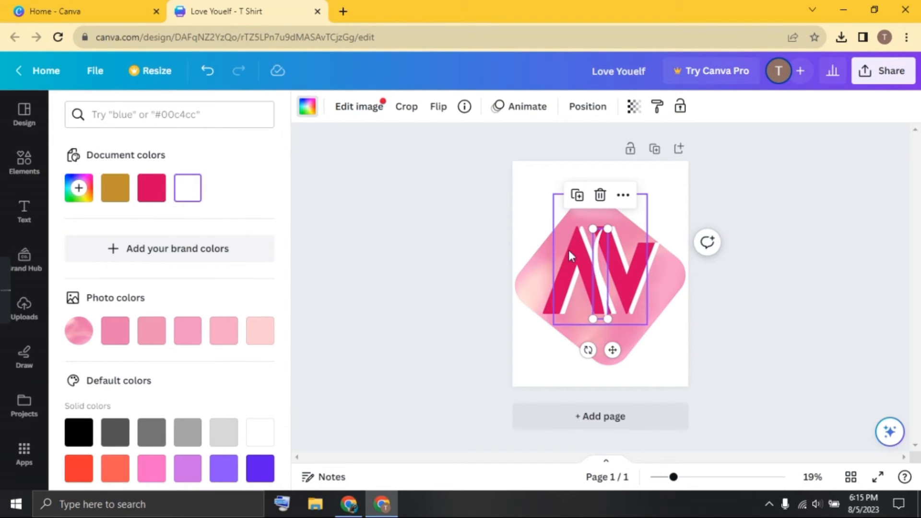
click(593, 358)
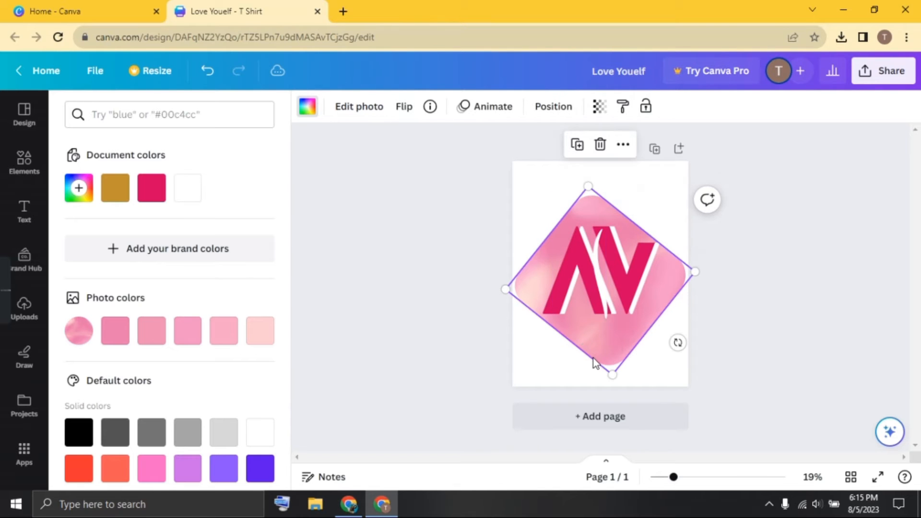
Rotate the white curved stroke to lie horizontally and place it across the middle of the AV letters.
click(606, 289)
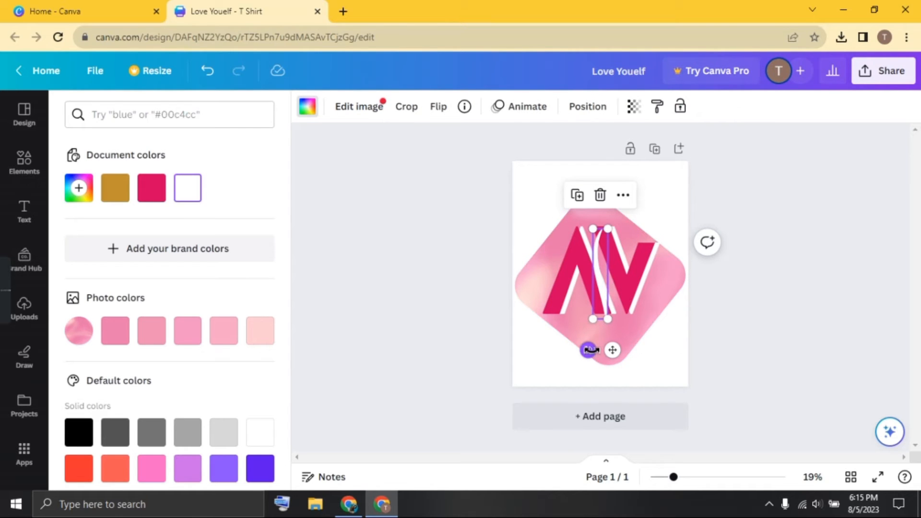
drag(588, 350, 531, 299)
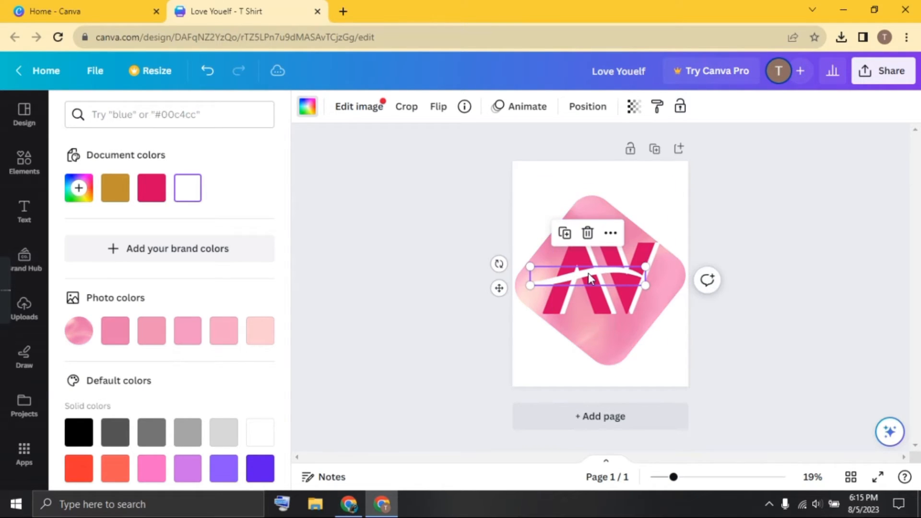
drag(589, 273, 590, 283)
Duplicate the white curved stroke and recolour the copy to the deep pink #d10060.
click(567, 243)
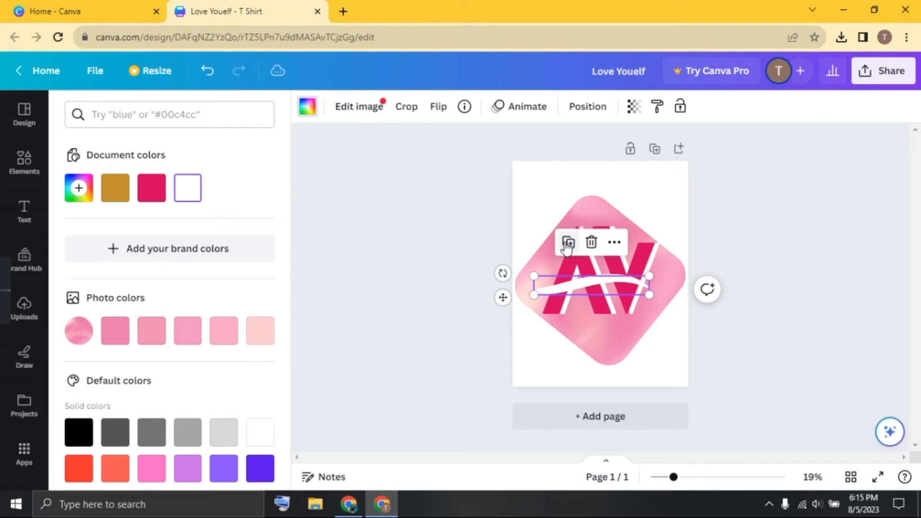
click(307, 106)
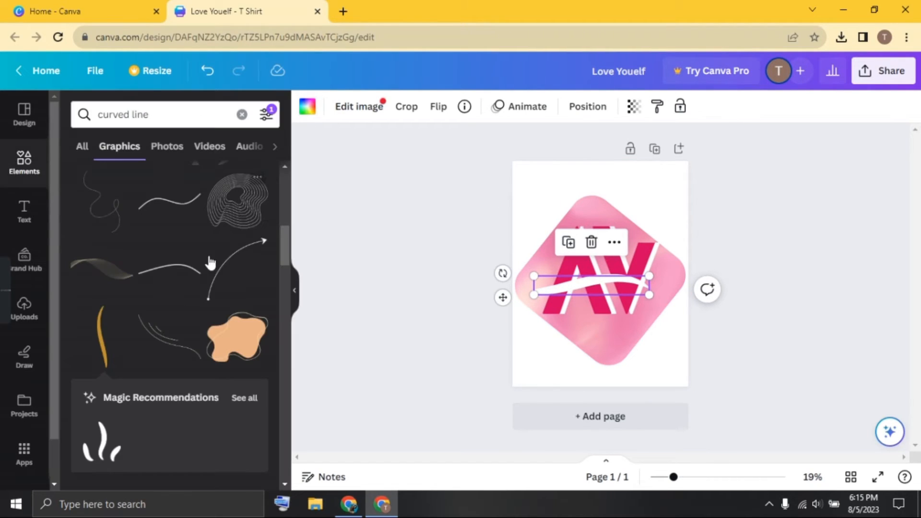
click(307, 106)
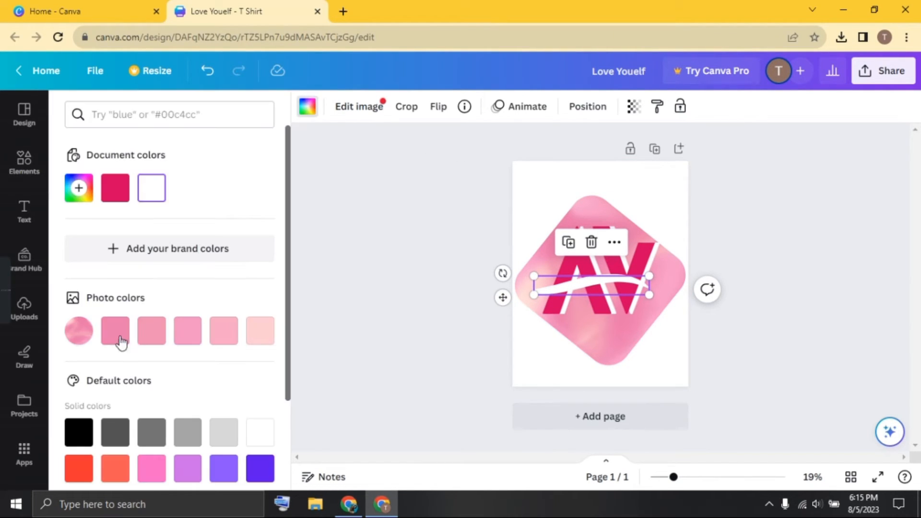
click(112, 195)
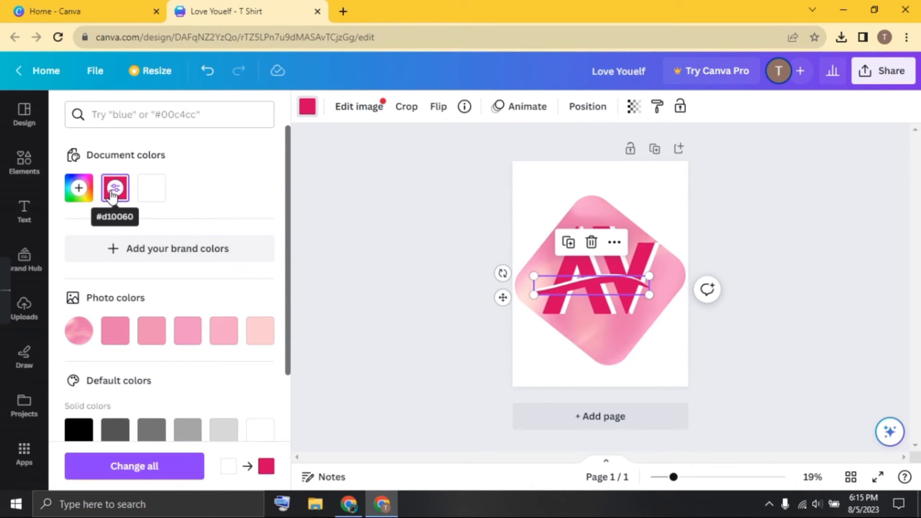
Send the deep pink stroke one layer backward behind the white one and nudge it slightly up and left.
right_click(585, 285)
mouse_move(634, 330)
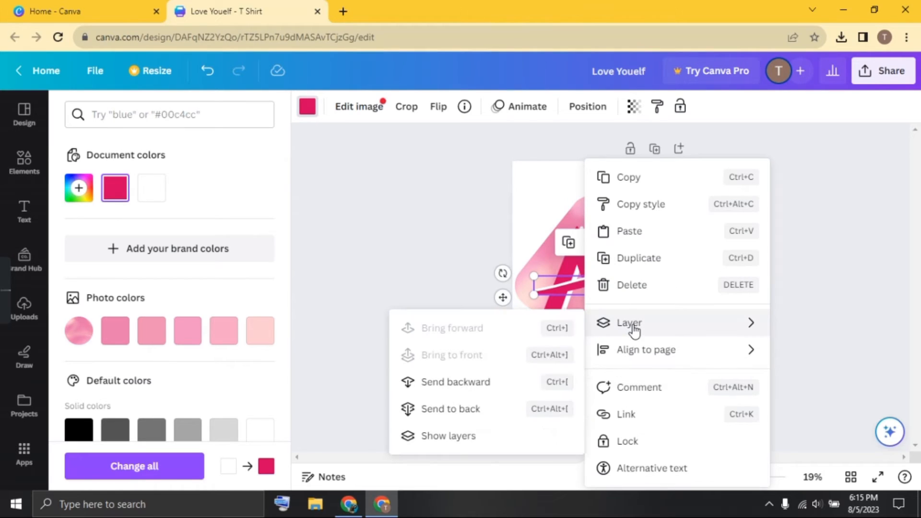
click(499, 382)
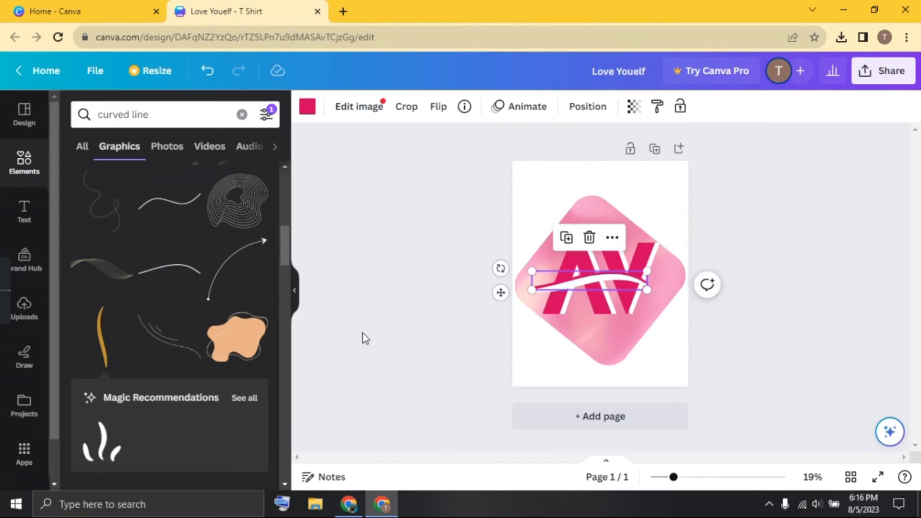
click(365, 338)
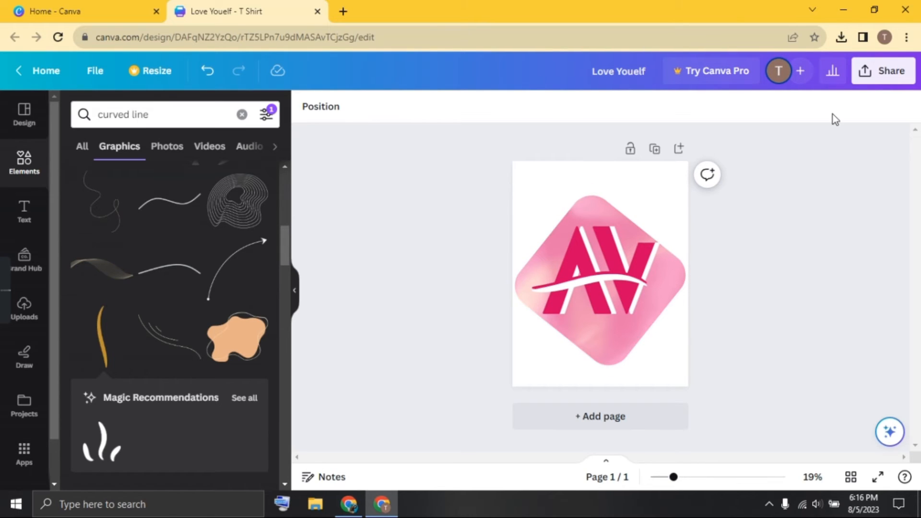
Download the finished AV logo design as a PNG file.
click(880, 71)
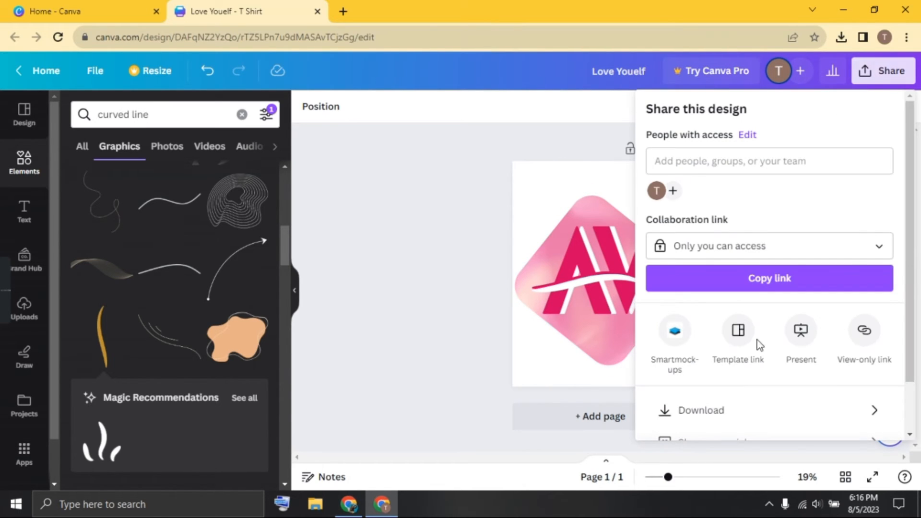
click(745, 410)
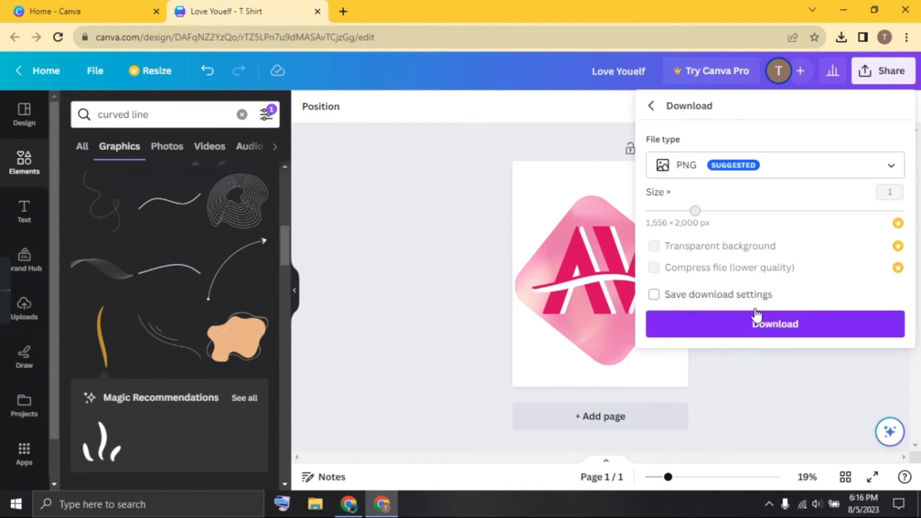
click(756, 316)
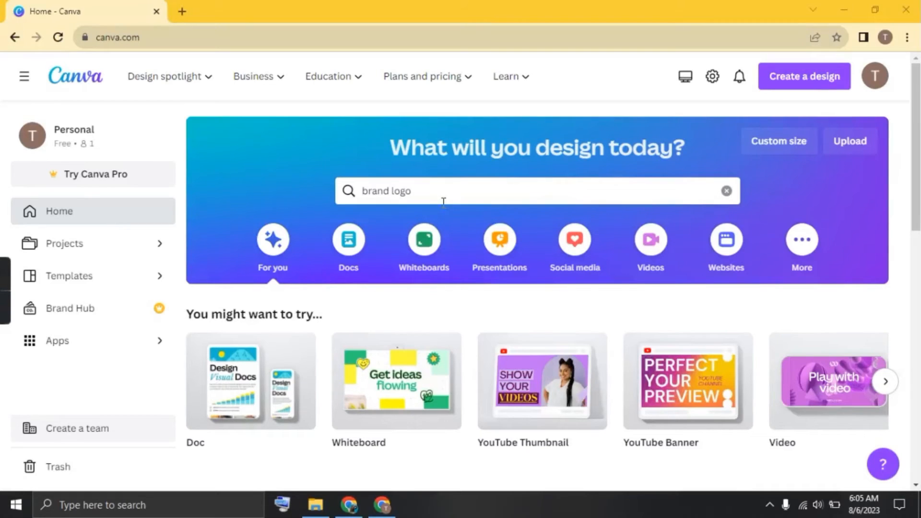
Search the Canva templates for "brand logo" and open the orange initial letter minimalist brand logo.
click(440, 199)
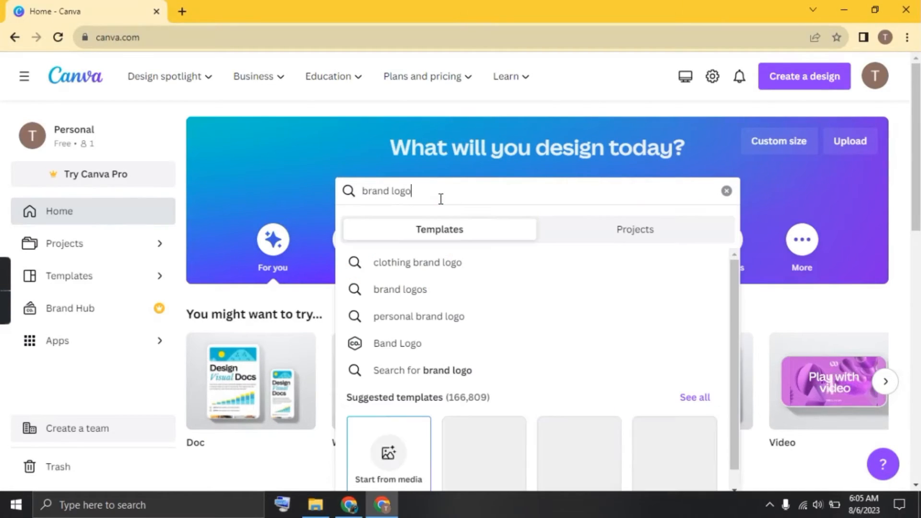
key(Return)
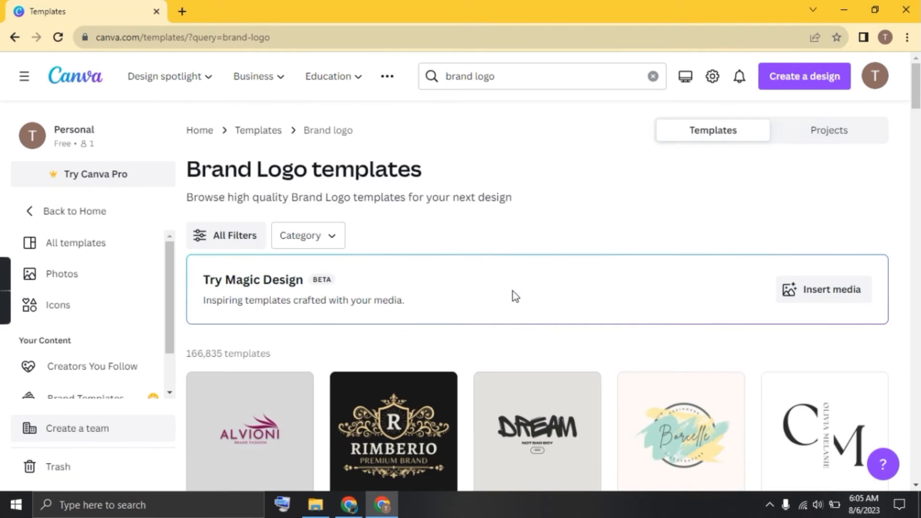
scroll(513, 295, down, 10)
scroll(513, 297, down, 18)
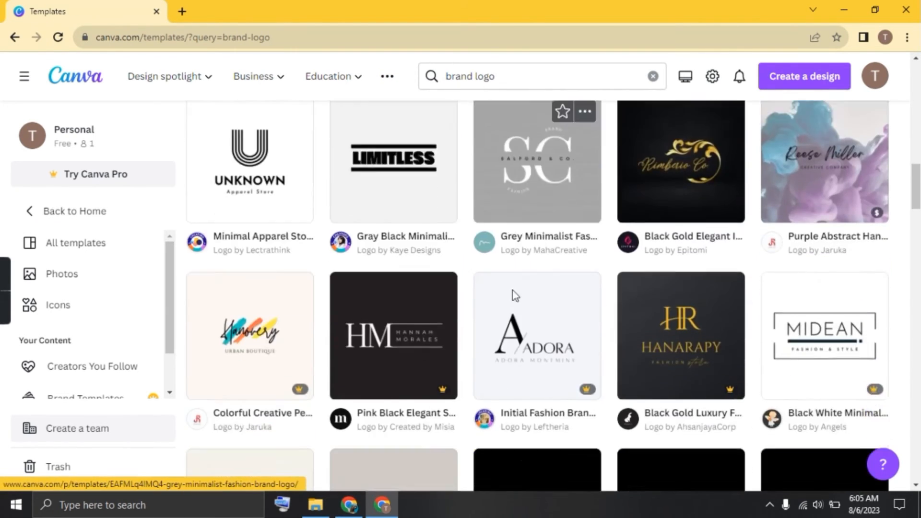
scroll(513, 295, down, 3)
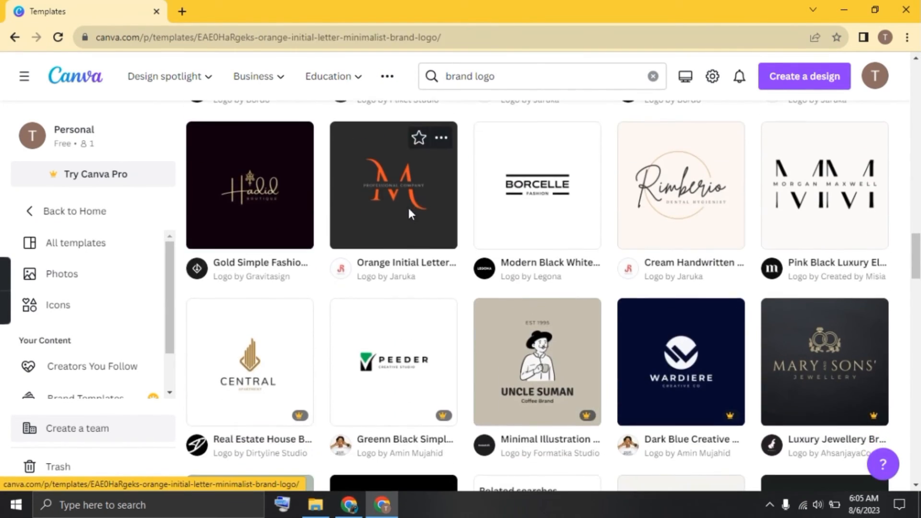
click(409, 211)
Open the Black White Simple Monochrome Initial Name Logo from the similar templates and start customizing it.
scroll(528, 386, down, 7)
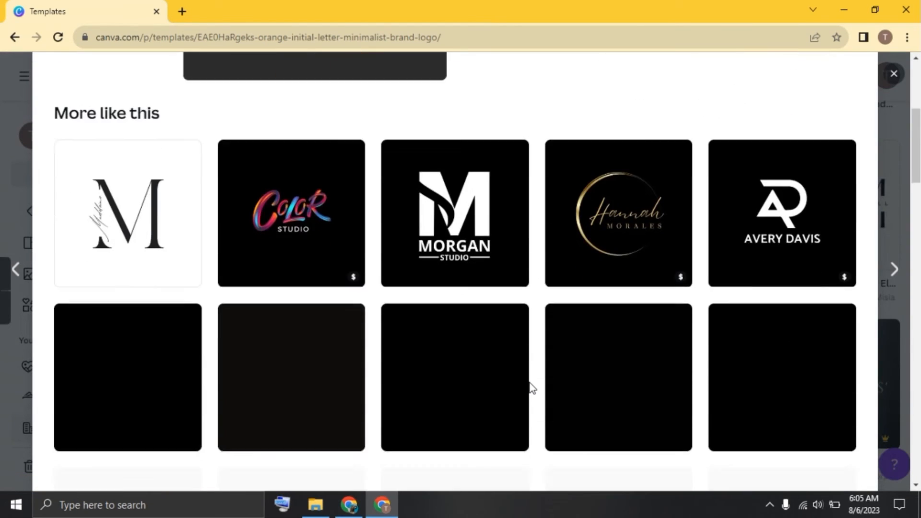
scroll(531, 388, down, 3)
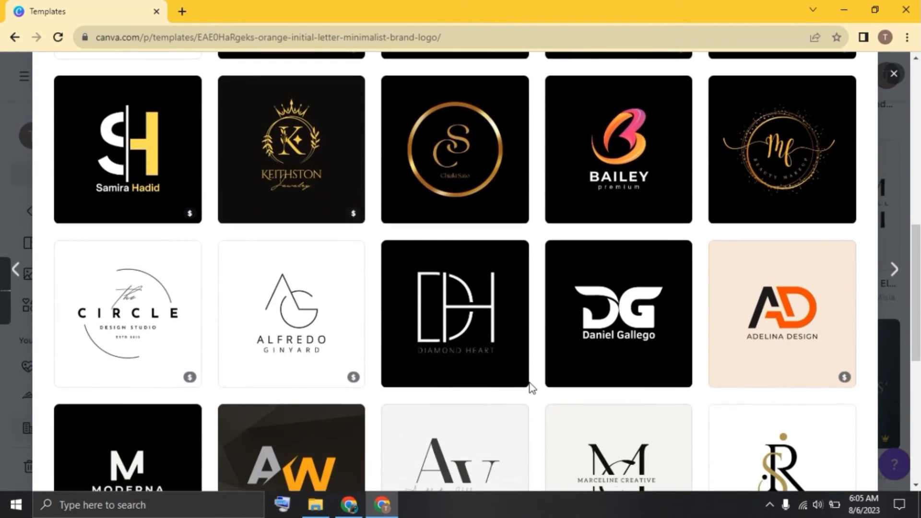
click(602, 314)
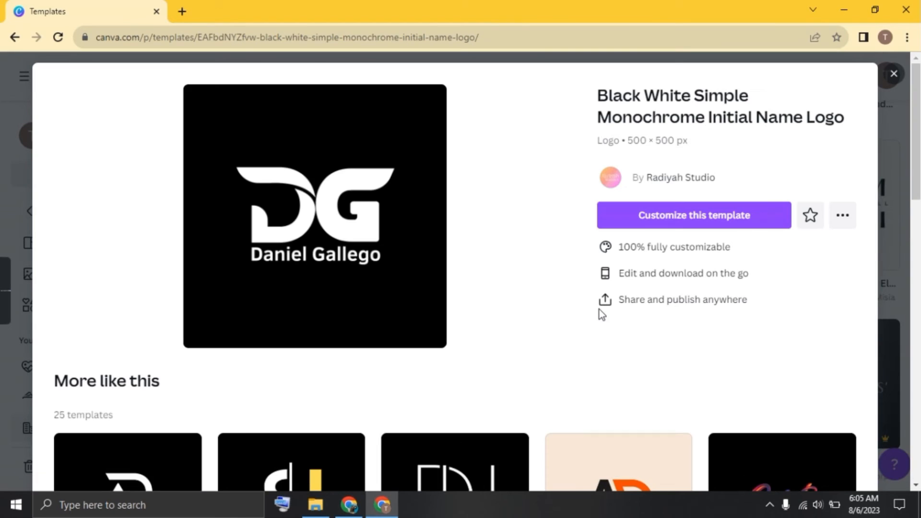
click(623, 219)
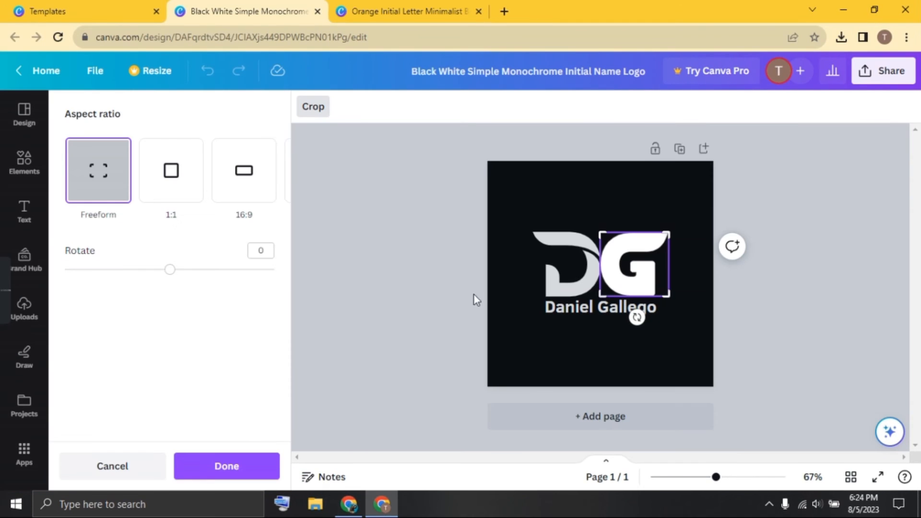
Leave the crop mode and delete the letter G graphic from the logo.
click(391, 287)
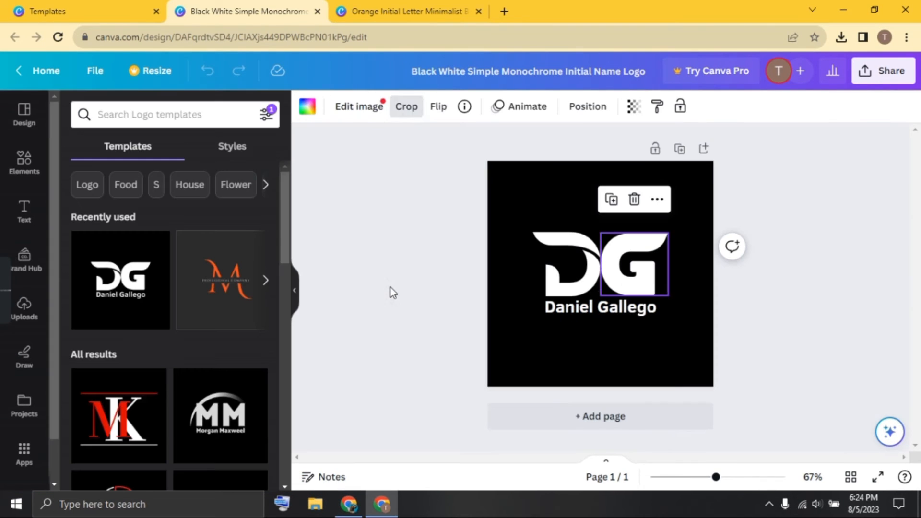
click(634, 199)
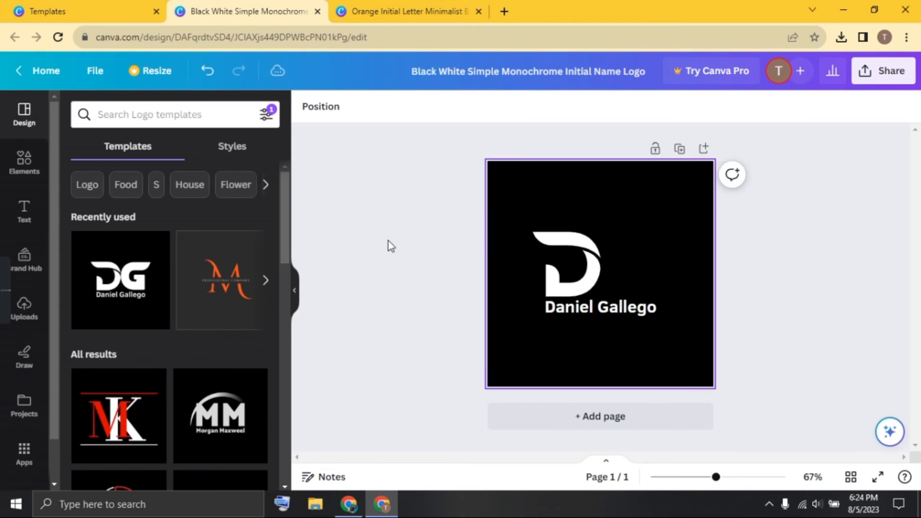
Search the graphic elements for "B" and add the thin letter B with a circle around its base to the logo.
click(19, 162)
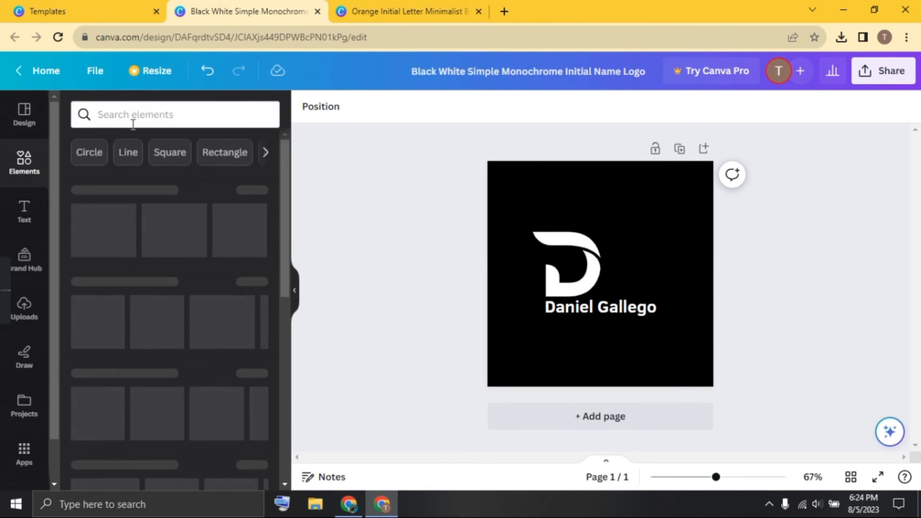
click(161, 117)
text(B)
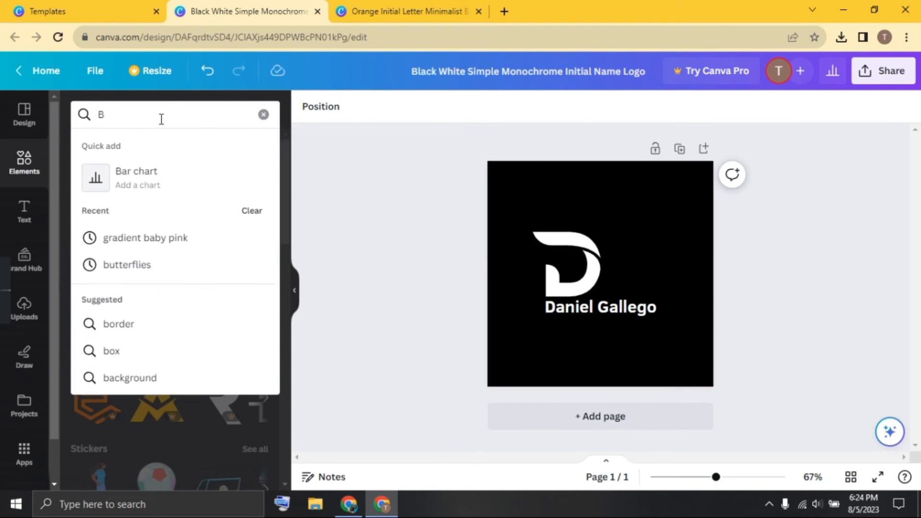
key(Return)
click(127, 146)
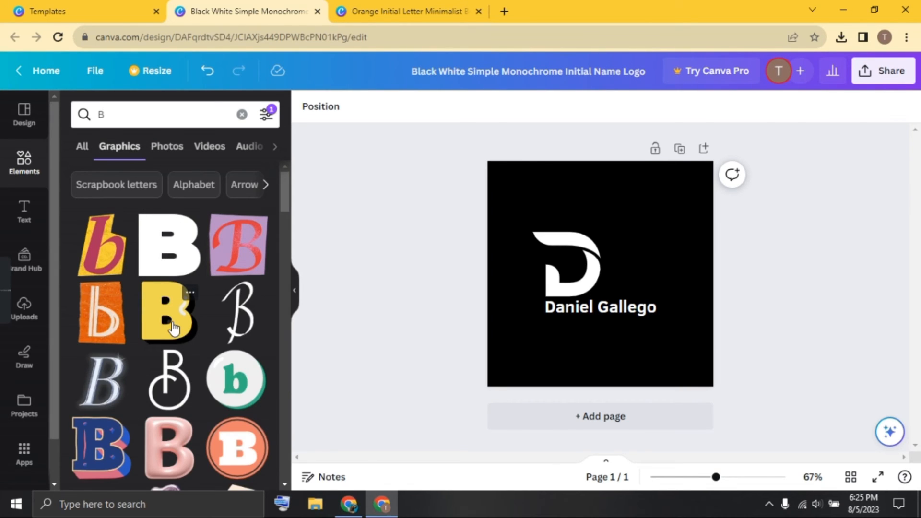
scroll(199, 396, down, 2)
click(161, 314)
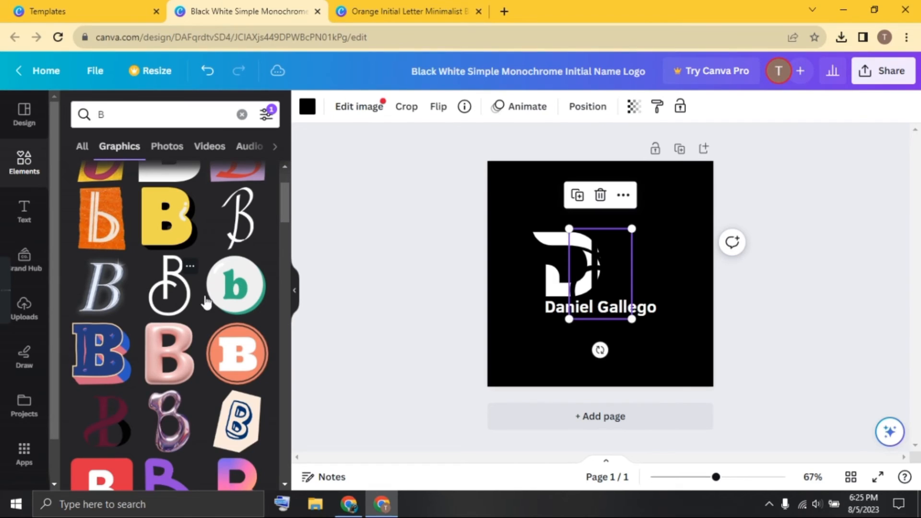
Recolor the circled B graphic white and move it beside the letter D, just above the name text.
click(308, 107)
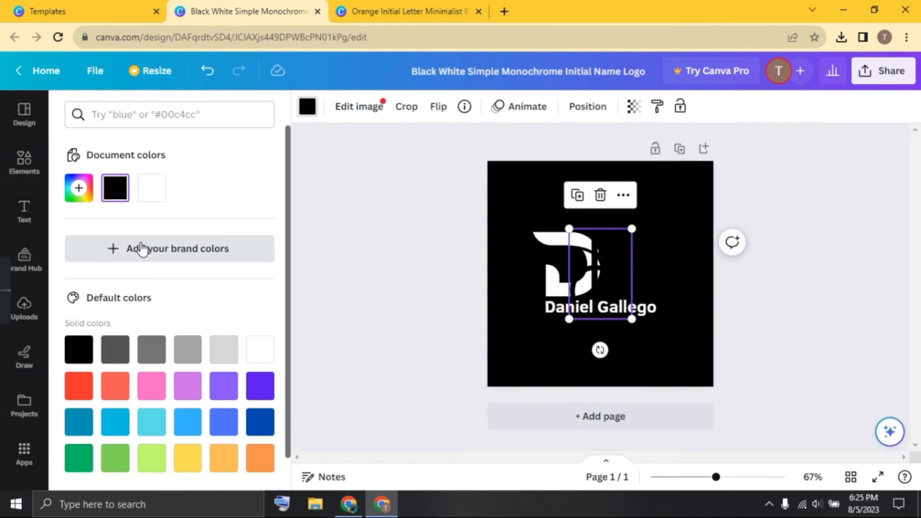
click(151, 188)
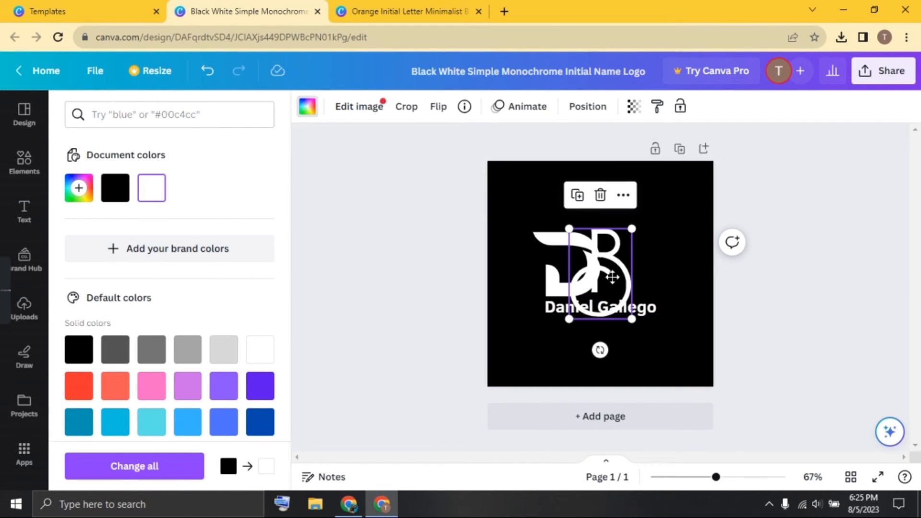
drag(612, 277, 638, 267)
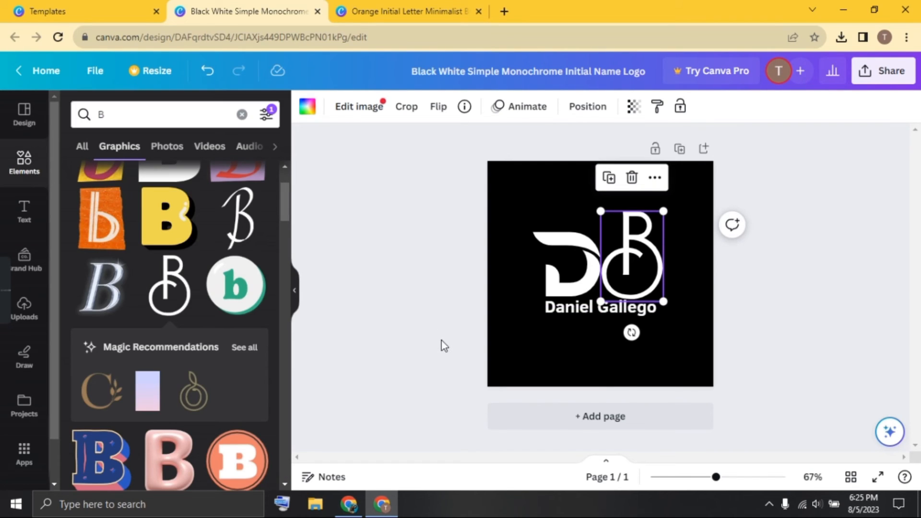
click(440, 342)
Replace the name text under the initials with "DIGI BUDDY".
click(617, 309)
click(618, 309)
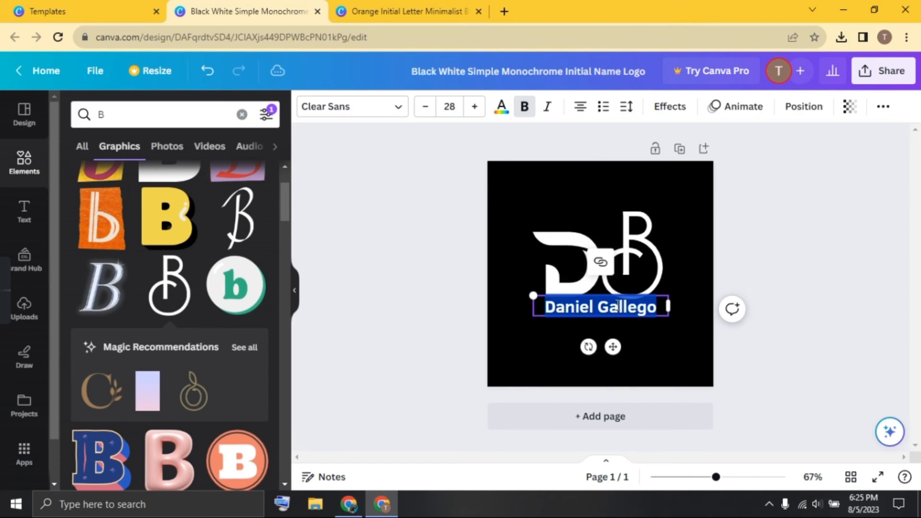
key(BackSpace)
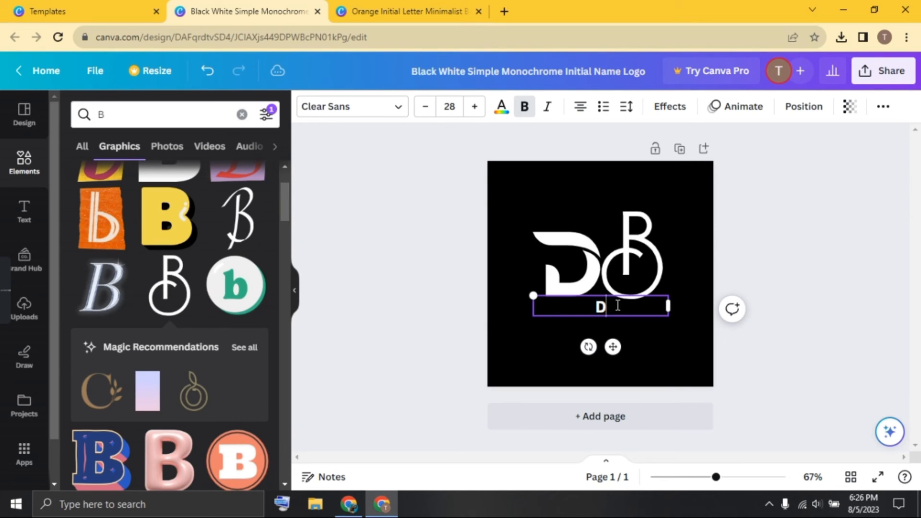
text(DIGI B)
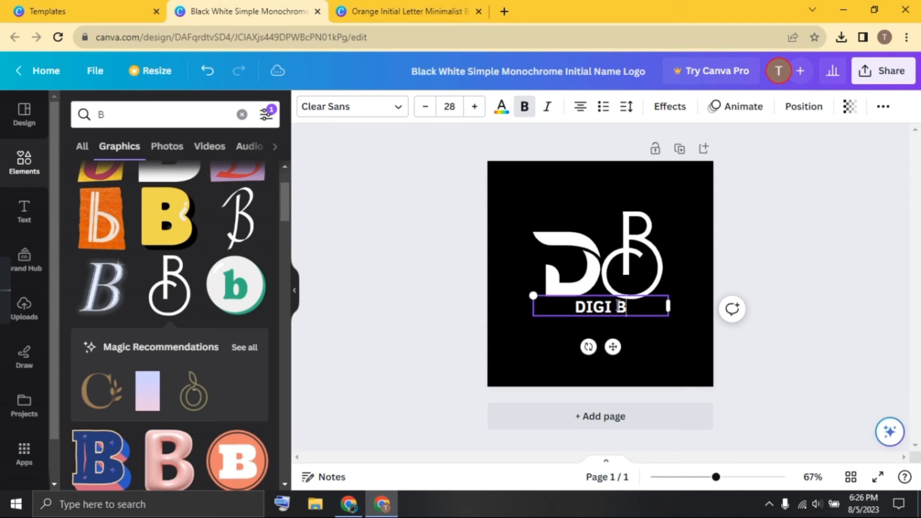
text(UDDY)
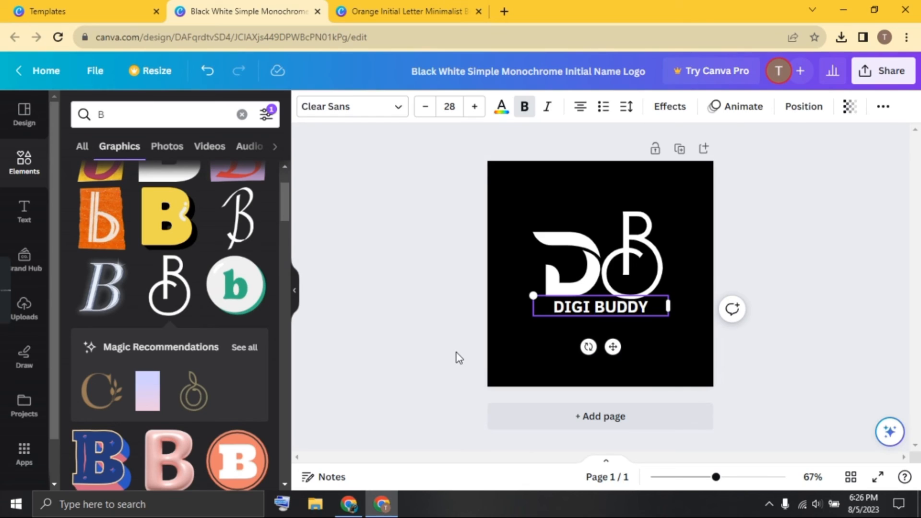
click(459, 357)
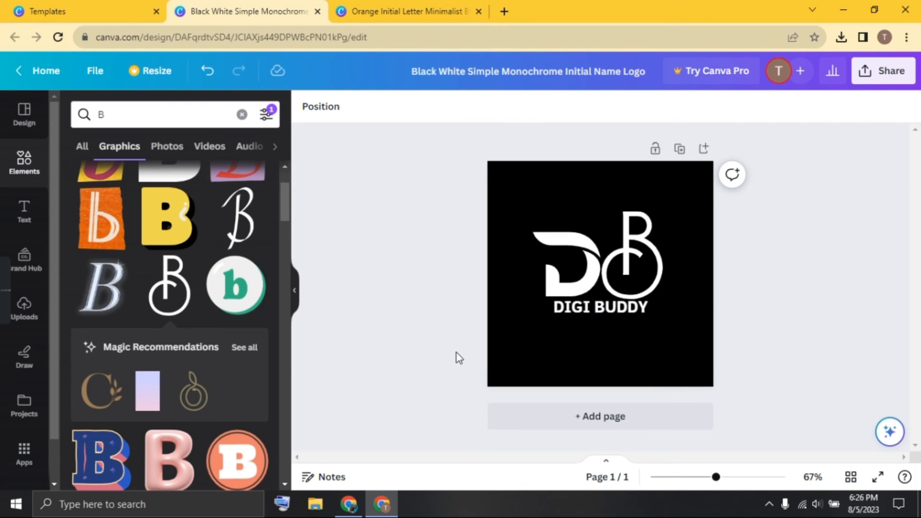
Search the graphic elements for "d", add the thin script letter D to the logo and recolor it white.
click(211, 114)
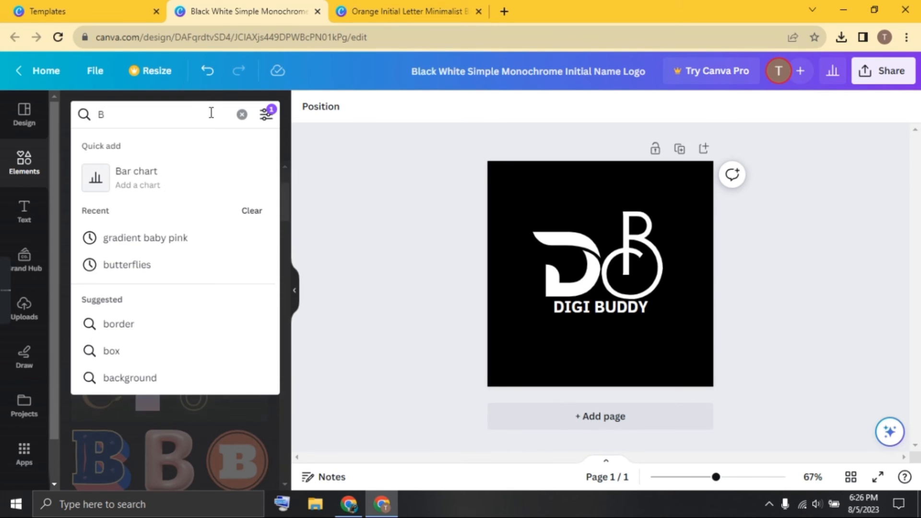
key(BackSpace)
text(d)
key(Return)
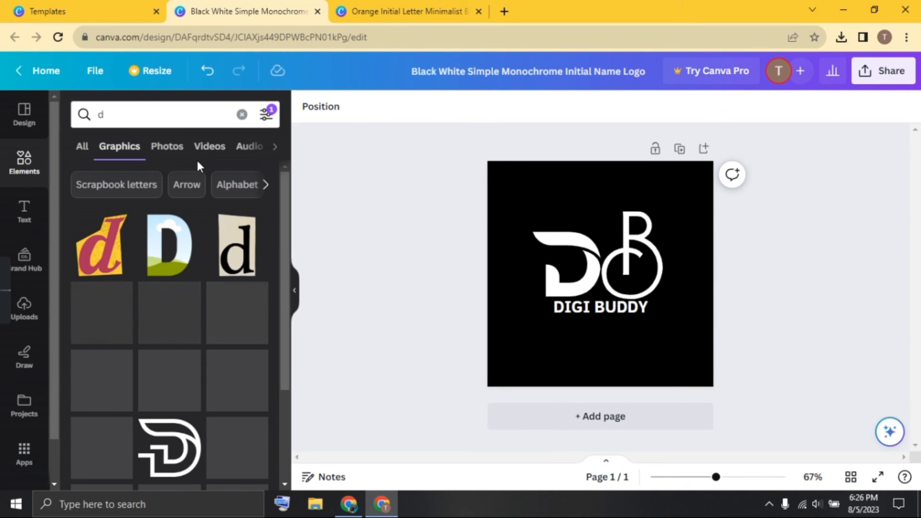
scroll(172, 338, down, 2)
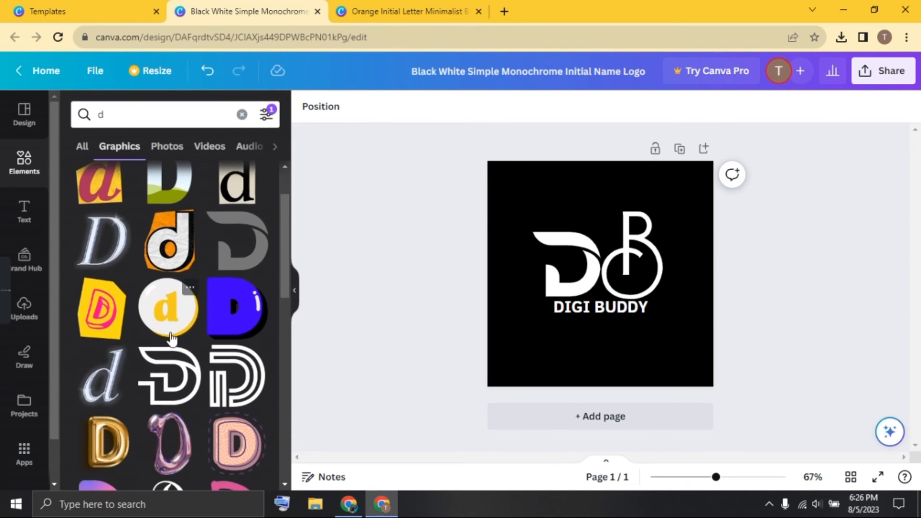
scroll(172, 338, down, 4)
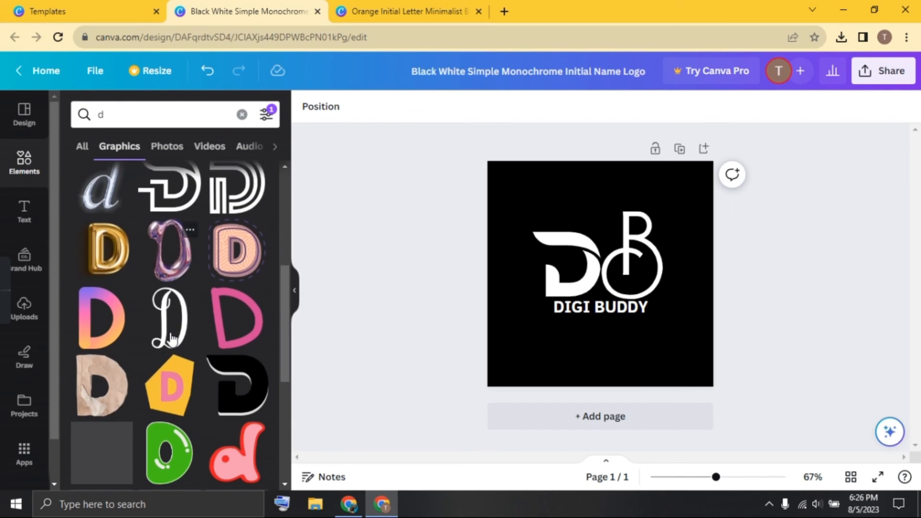
click(162, 345)
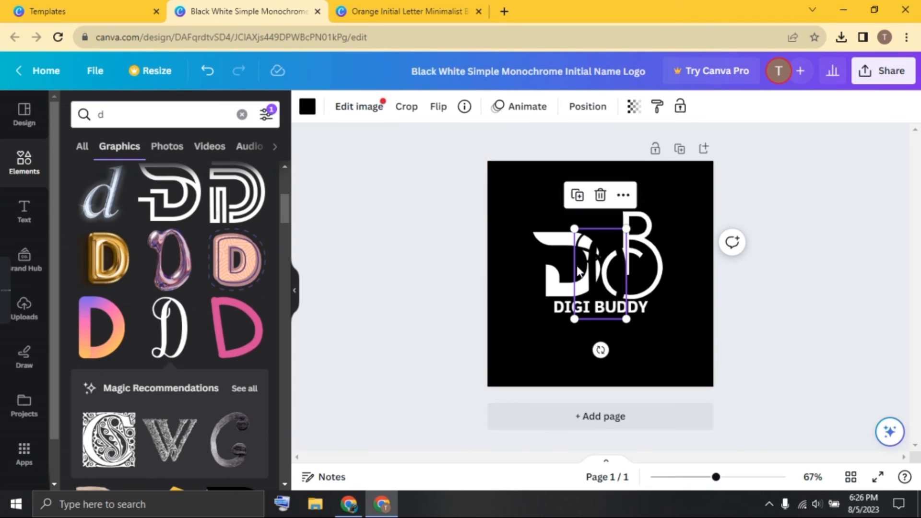
click(308, 107)
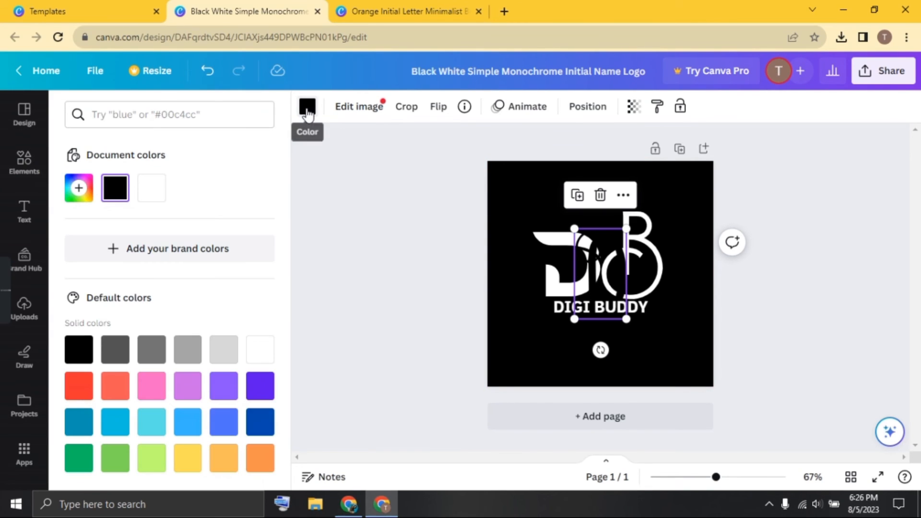
click(254, 347)
Delete the template's original bold D and move the script D into its place beside the circled B.
drag(598, 276, 553, 281)
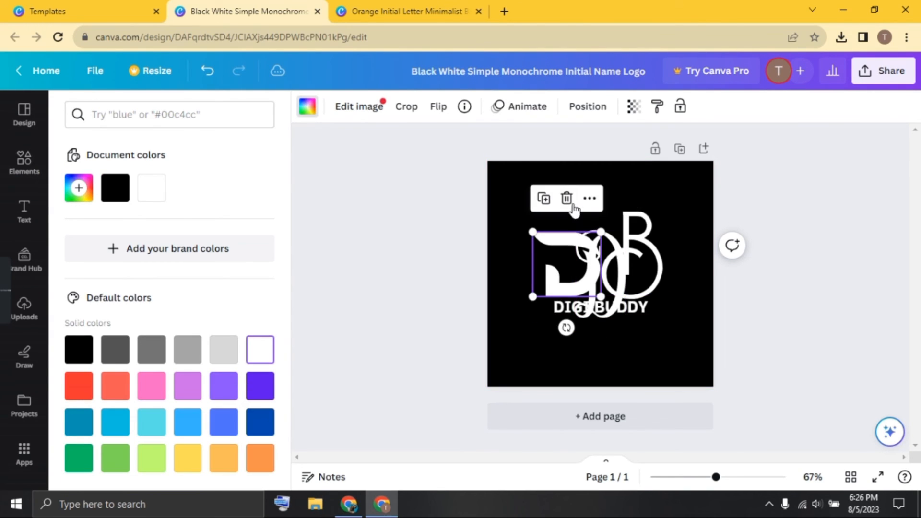
click(567, 198)
click(591, 238)
drag(591, 237, 577, 250)
click(428, 323)
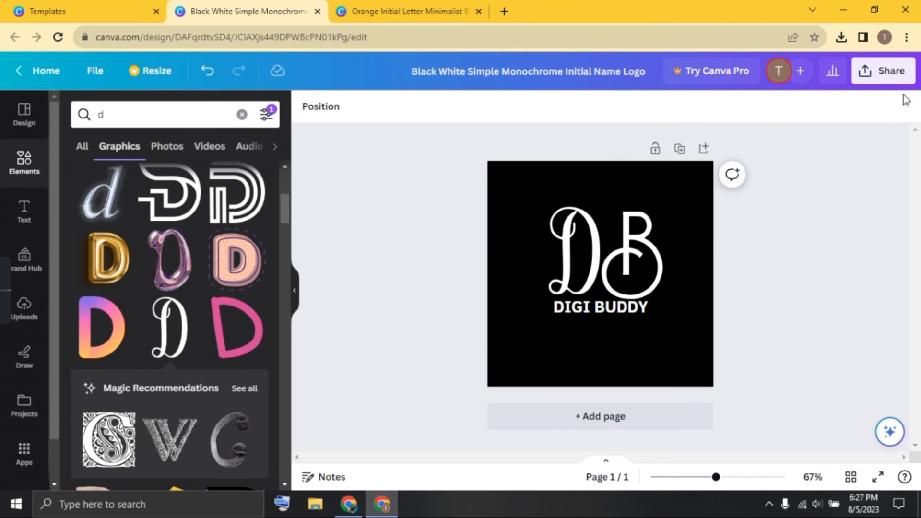
Download the DIGI BUDDY logo as a PNG file and dismiss the download panels.
click(885, 71)
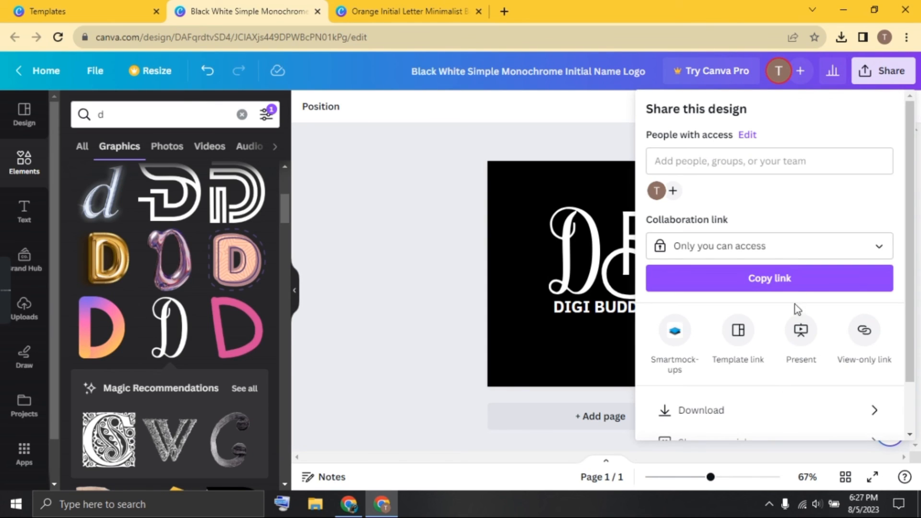
click(758, 411)
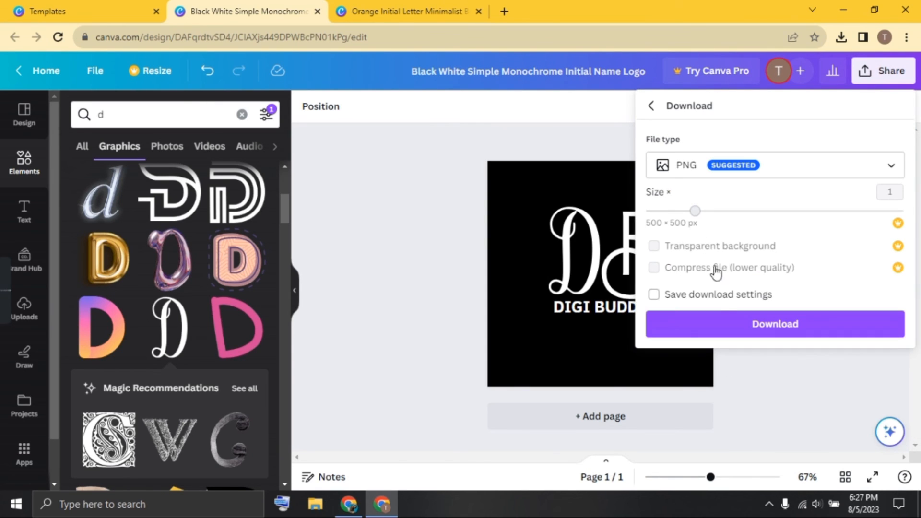
click(724, 325)
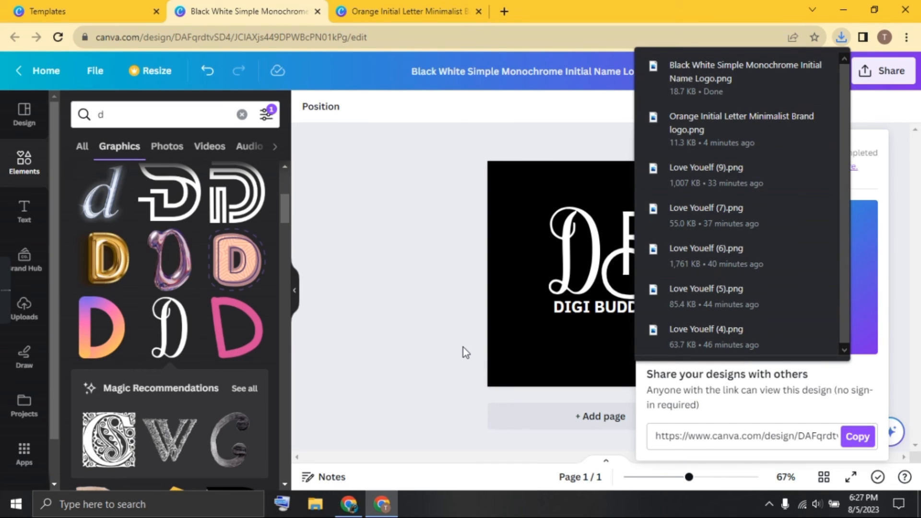
click(463, 347)
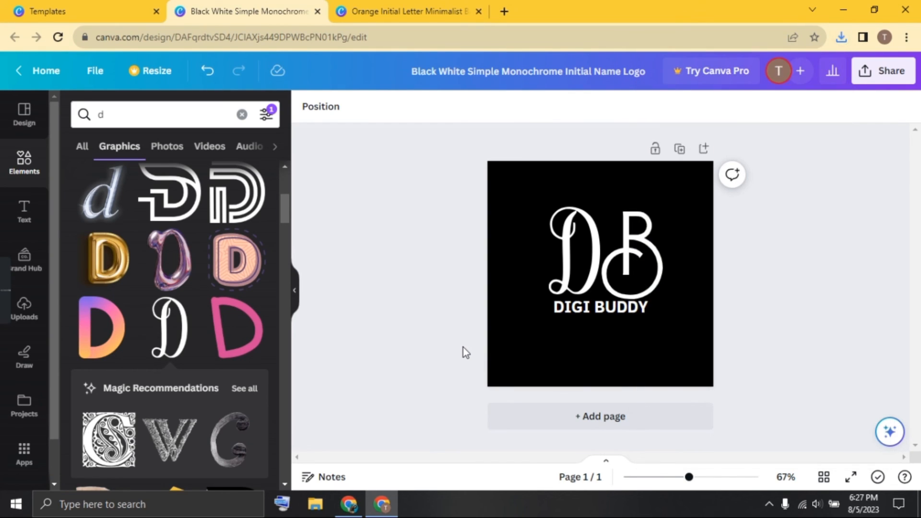